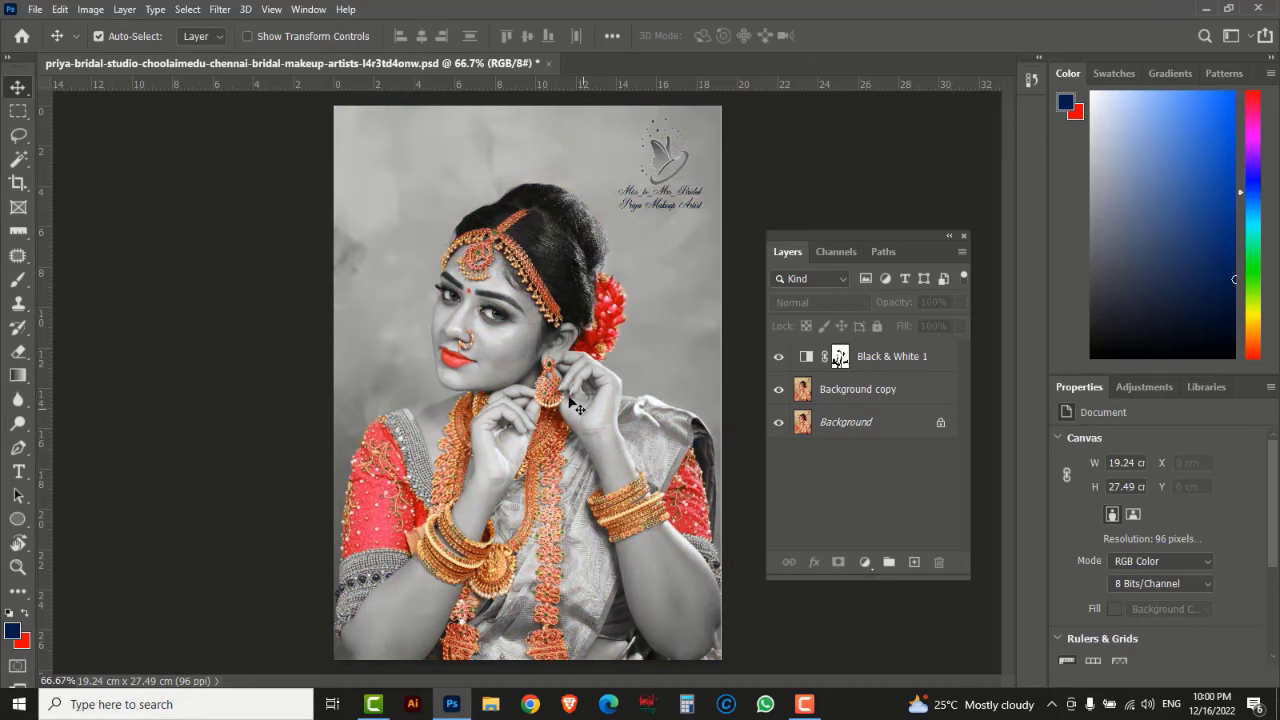
- Inspect the finished colour-splash portrait up close, from the face and jewellery down to the bangles and saree
left_click(527, 306, "ctrl")
left_click(525, 305)
key("Tab")
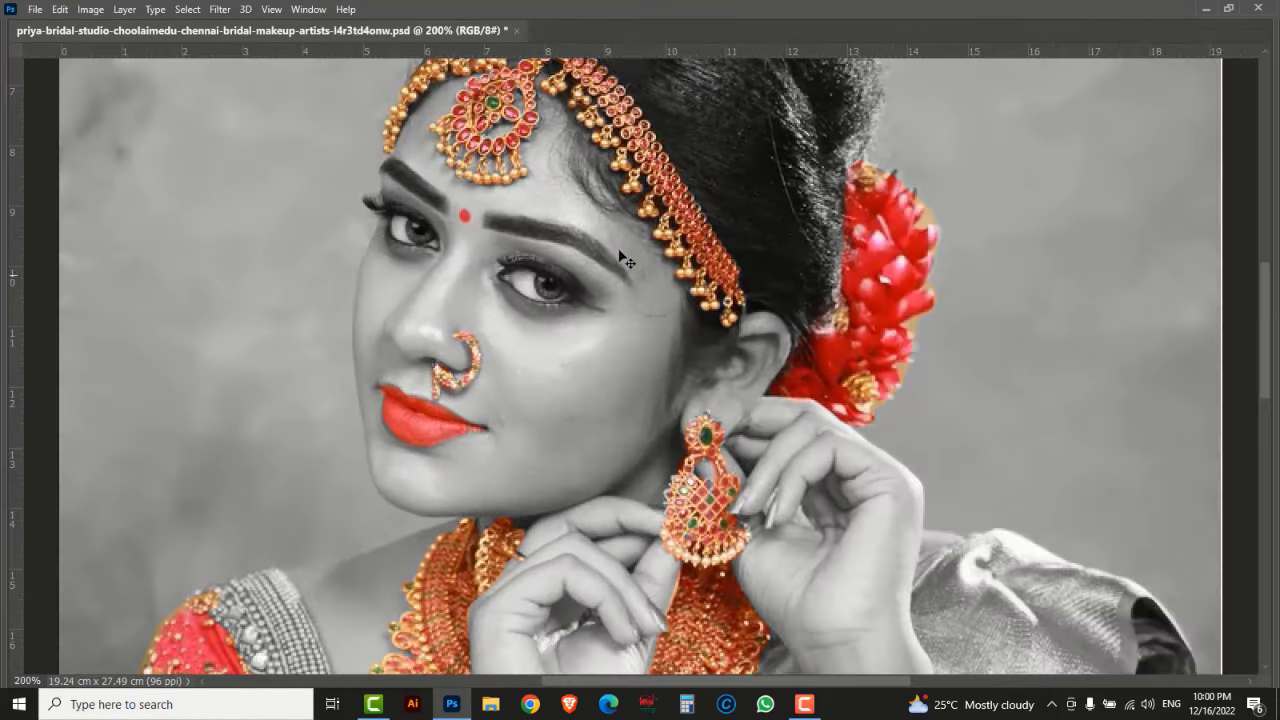
left_click_drag(497, 277, 580, 507)
scroll(580, 507, "down", 10)
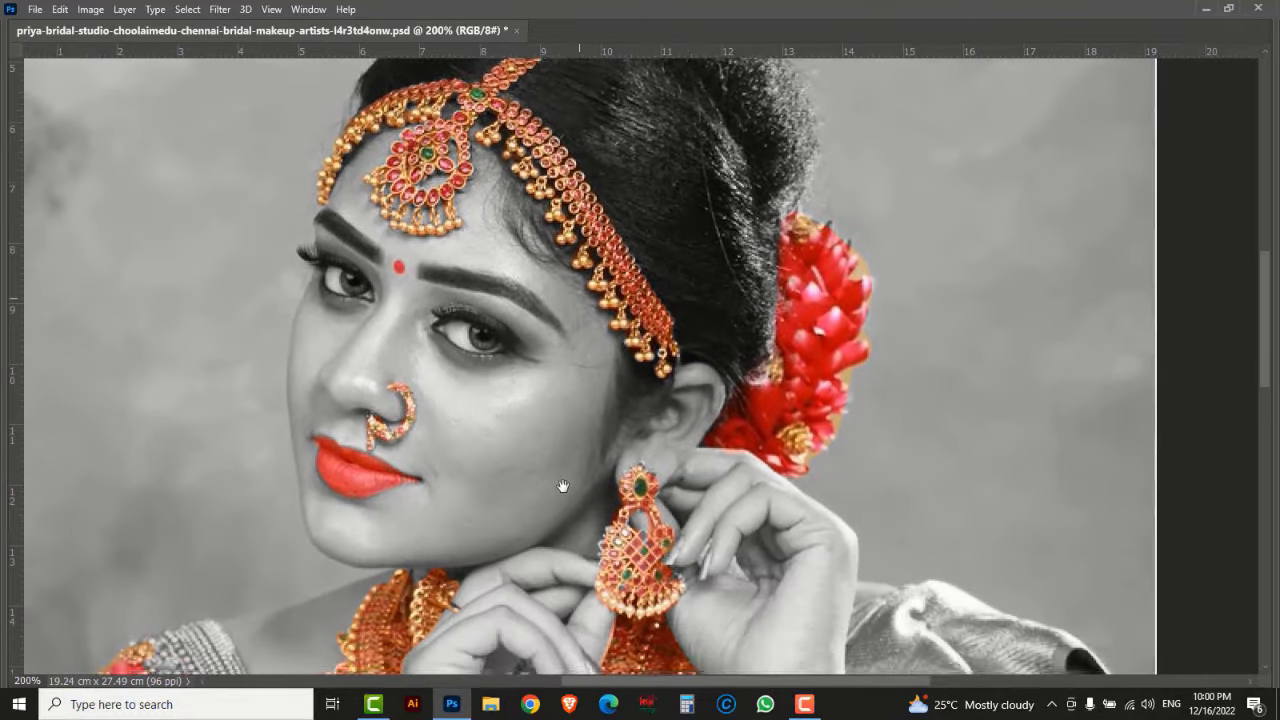
scroll(622, 494, "down", 5)
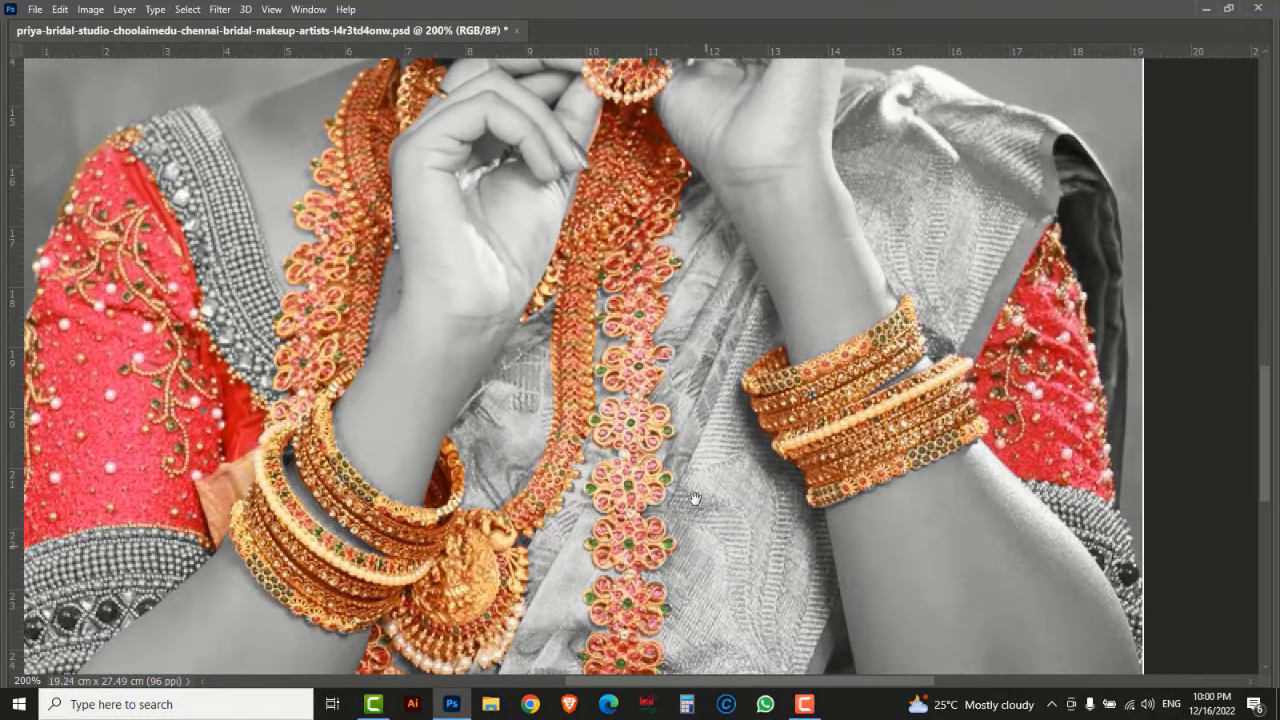
scroll(600, 515, "down", 4)
left_click_drag(587, 527, 638, 474)
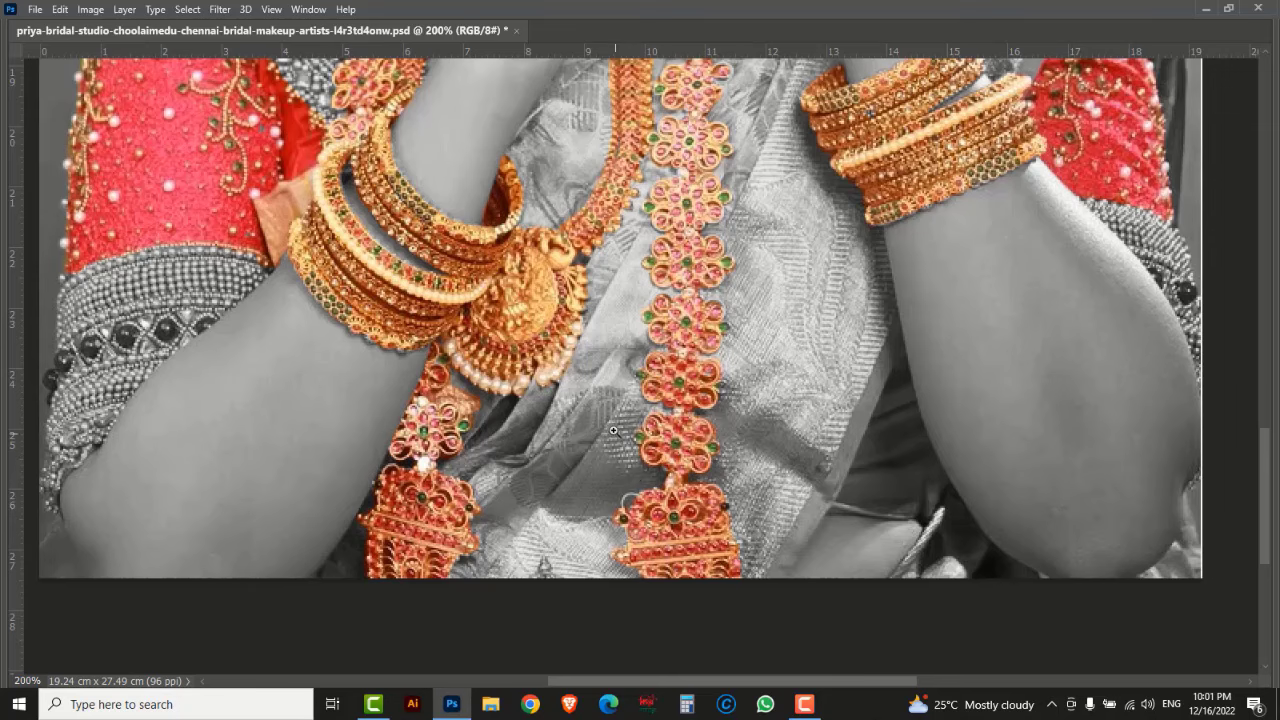
left_click(578, 384, "alt")
left_click(578, 384, "alt")
left_click(600, 315, "alt")
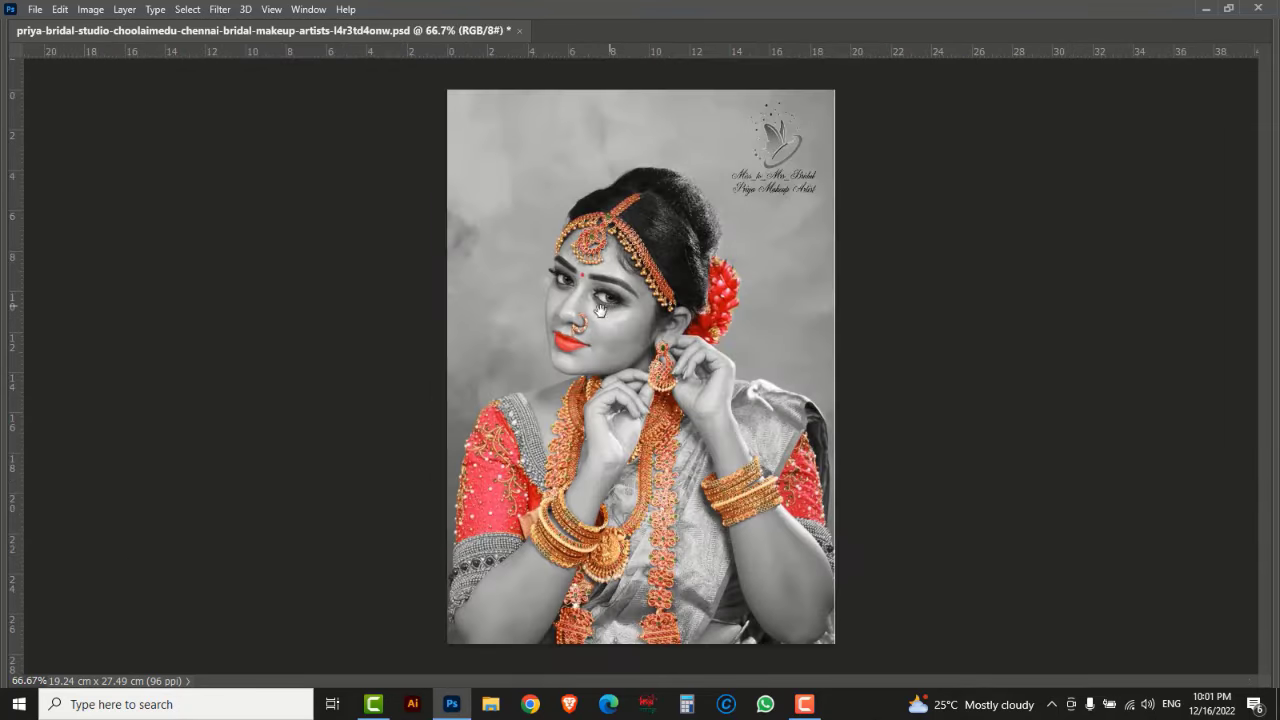
key("F7")
key("v")
key("Tab")
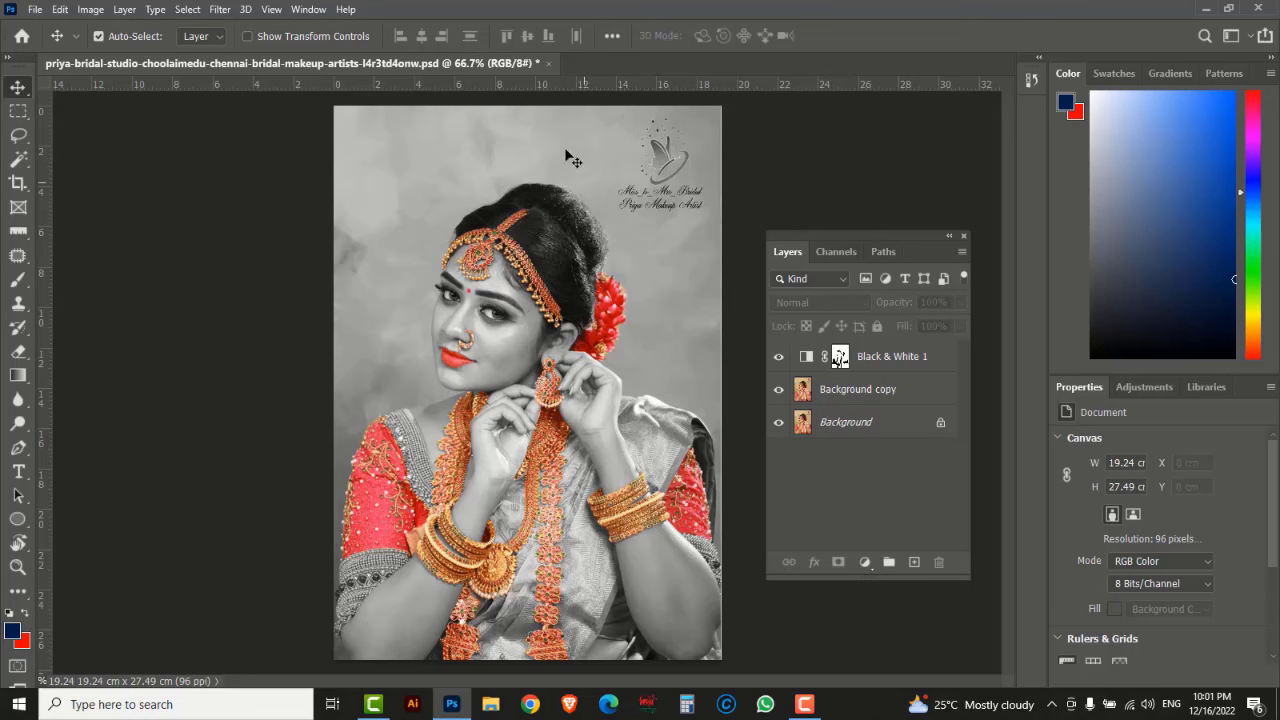
- Close the finished PSD and open the original bridal portrait JPG from the color splash folder
left_click(549, 64)
left_click(632, 268)
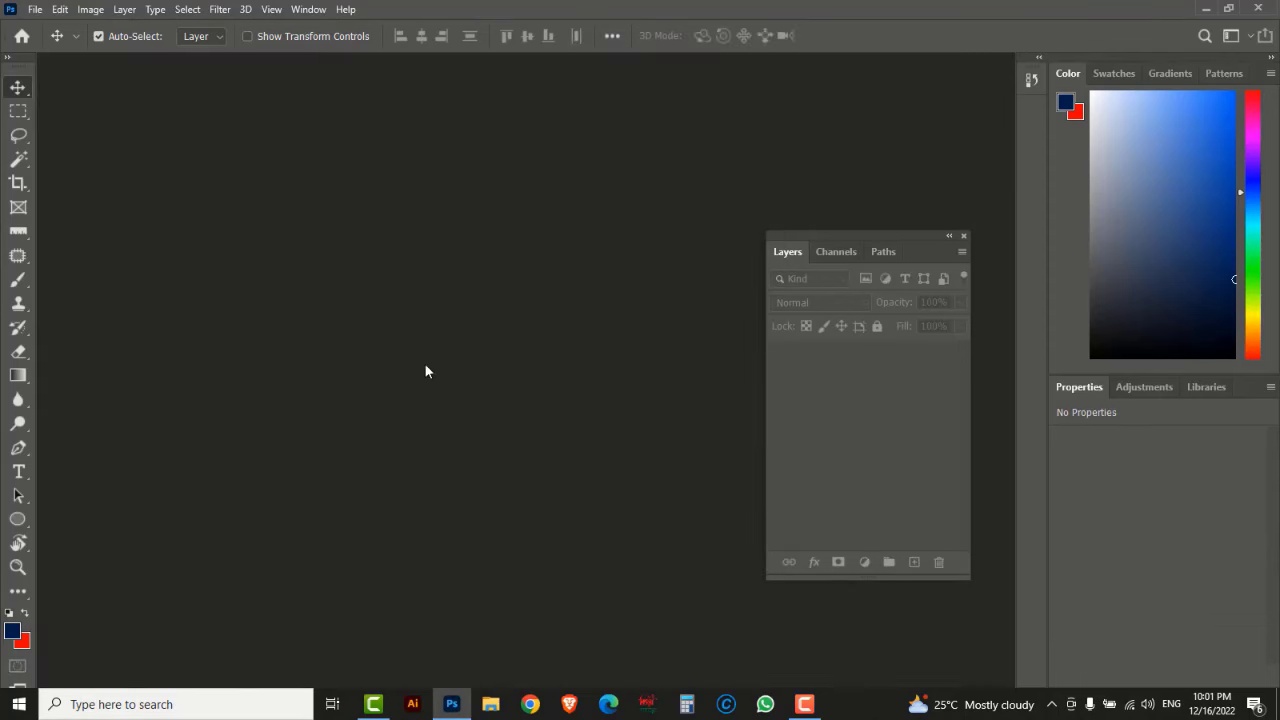
left_click(35, 9)
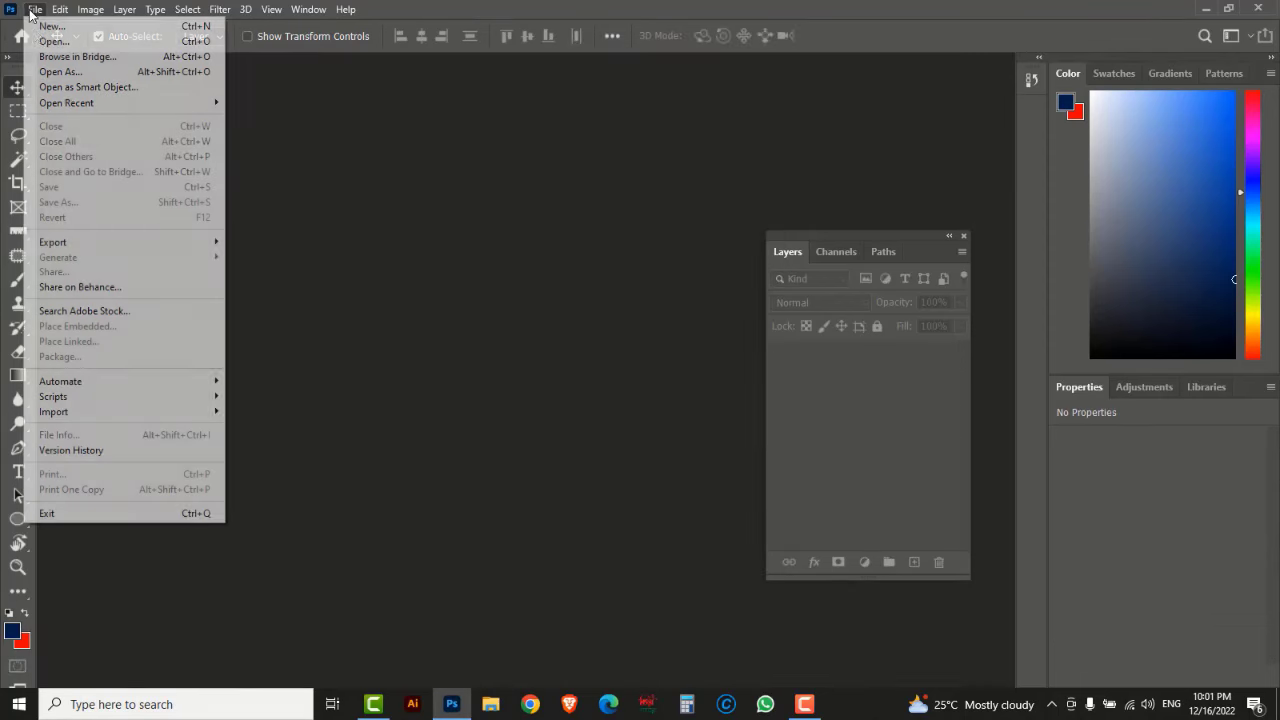
left_click(60, 38)
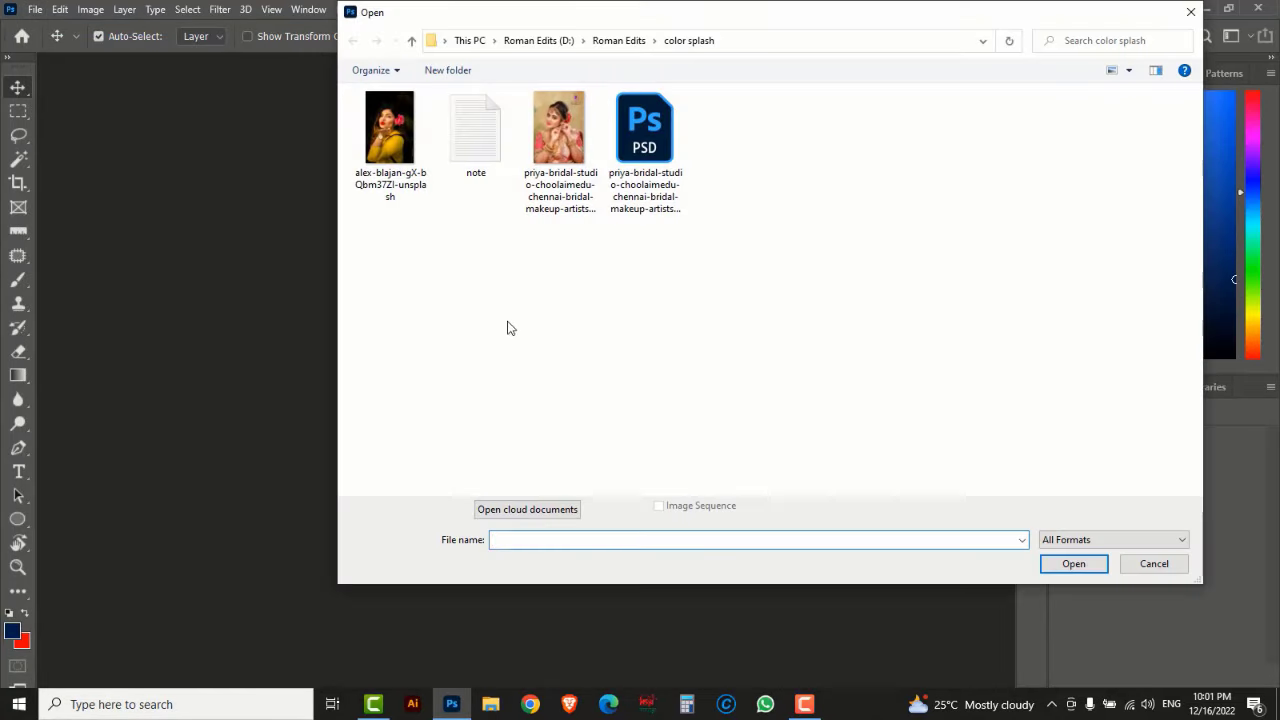
left_click(562, 148)
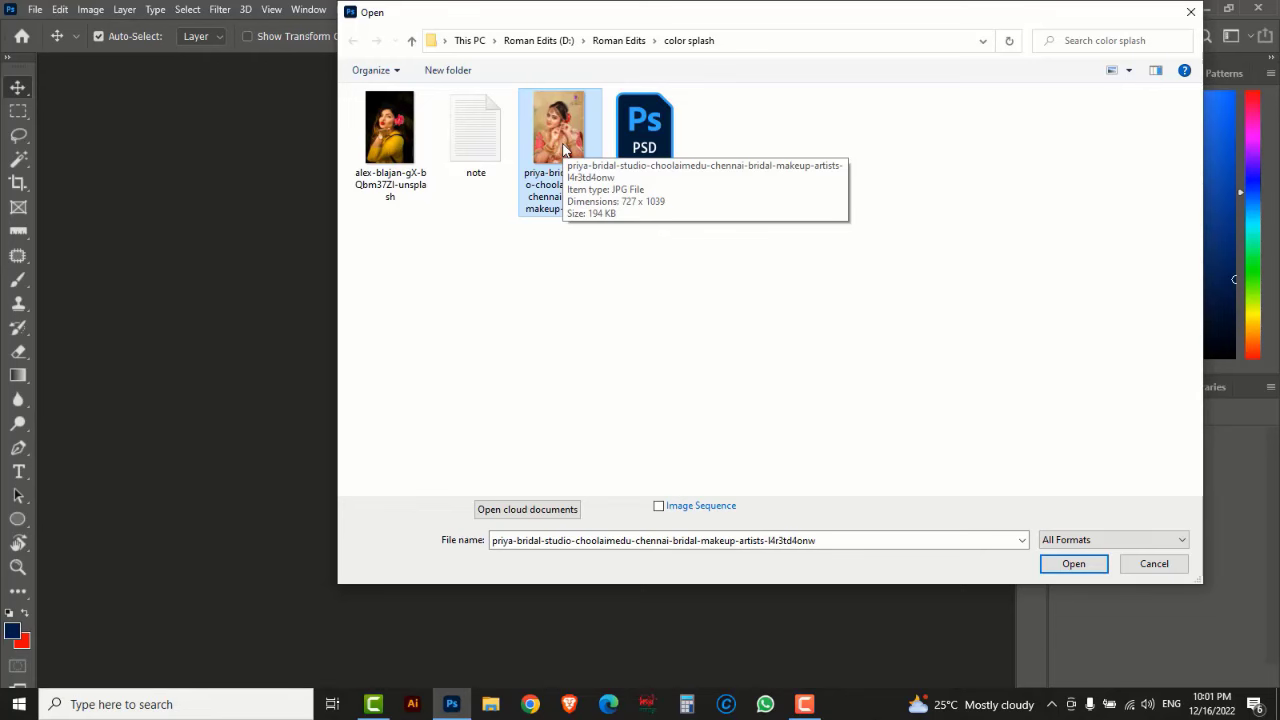
left_click(1073, 563)
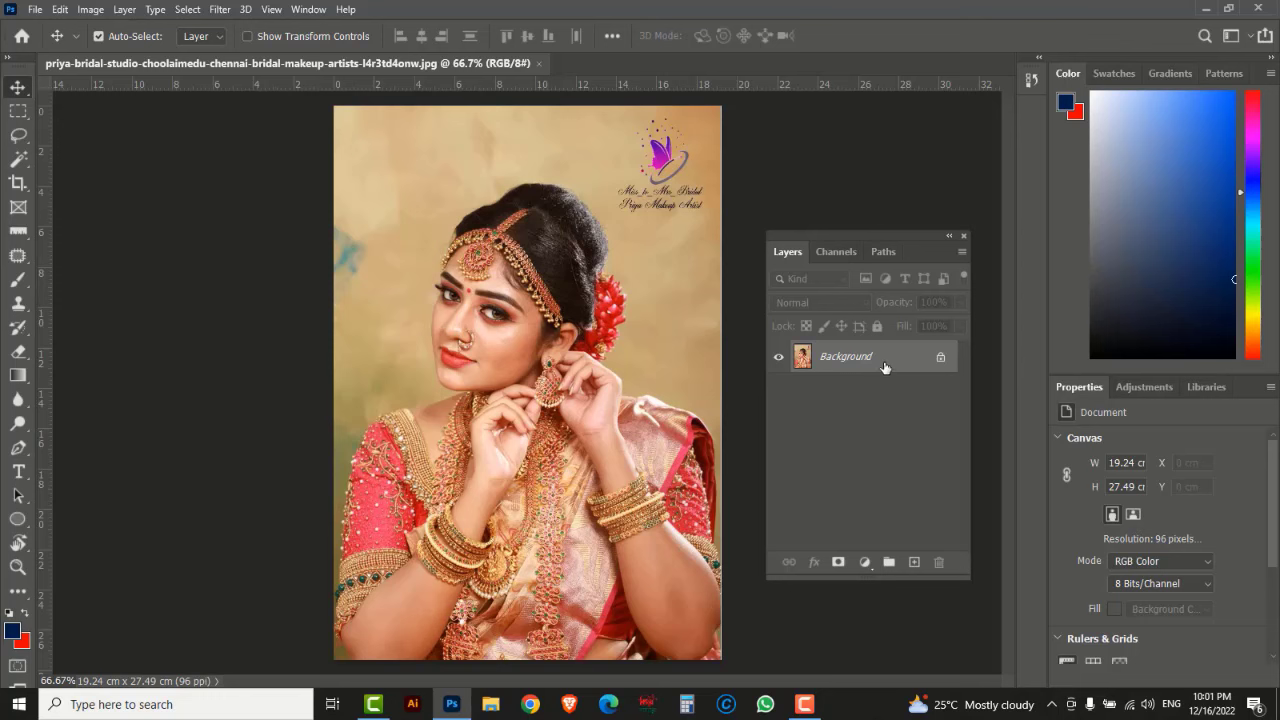
- Duplicate the Background layer as Background copy and add a Black & White adjustment layer above it
left_click_drag(892, 358, 915, 565)
right_click(891, 360)
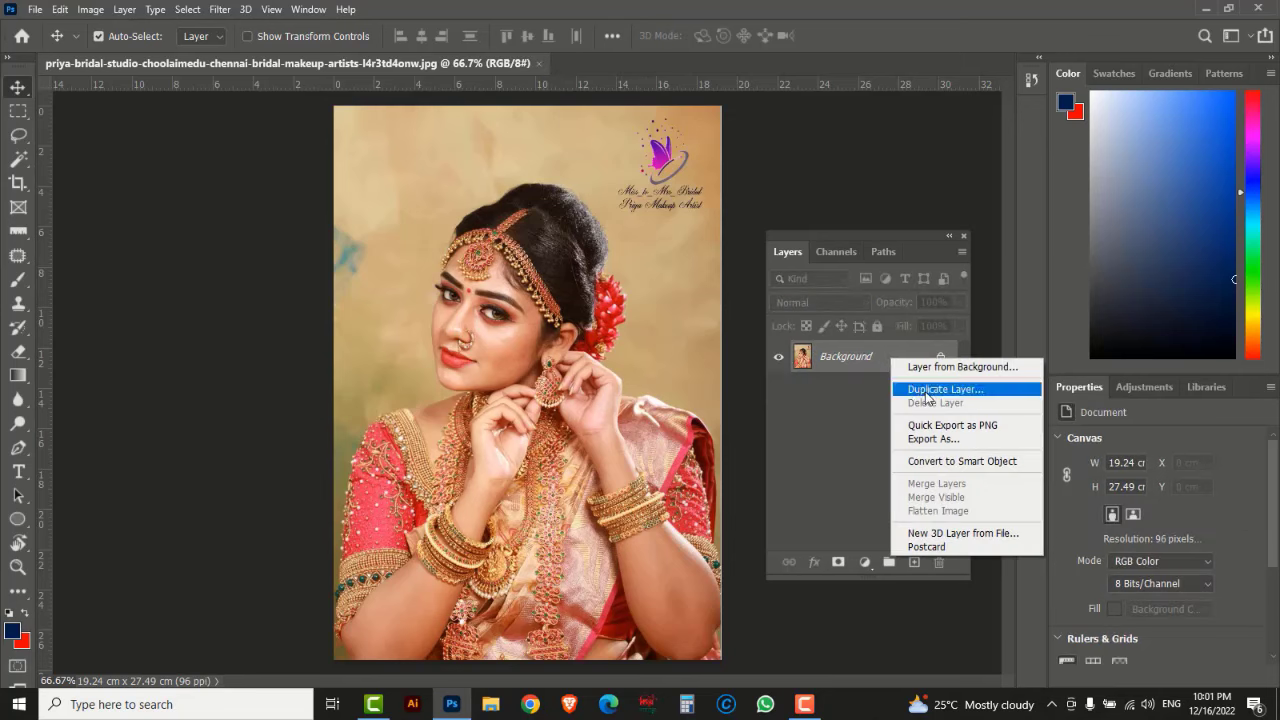
left_click(926, 390)
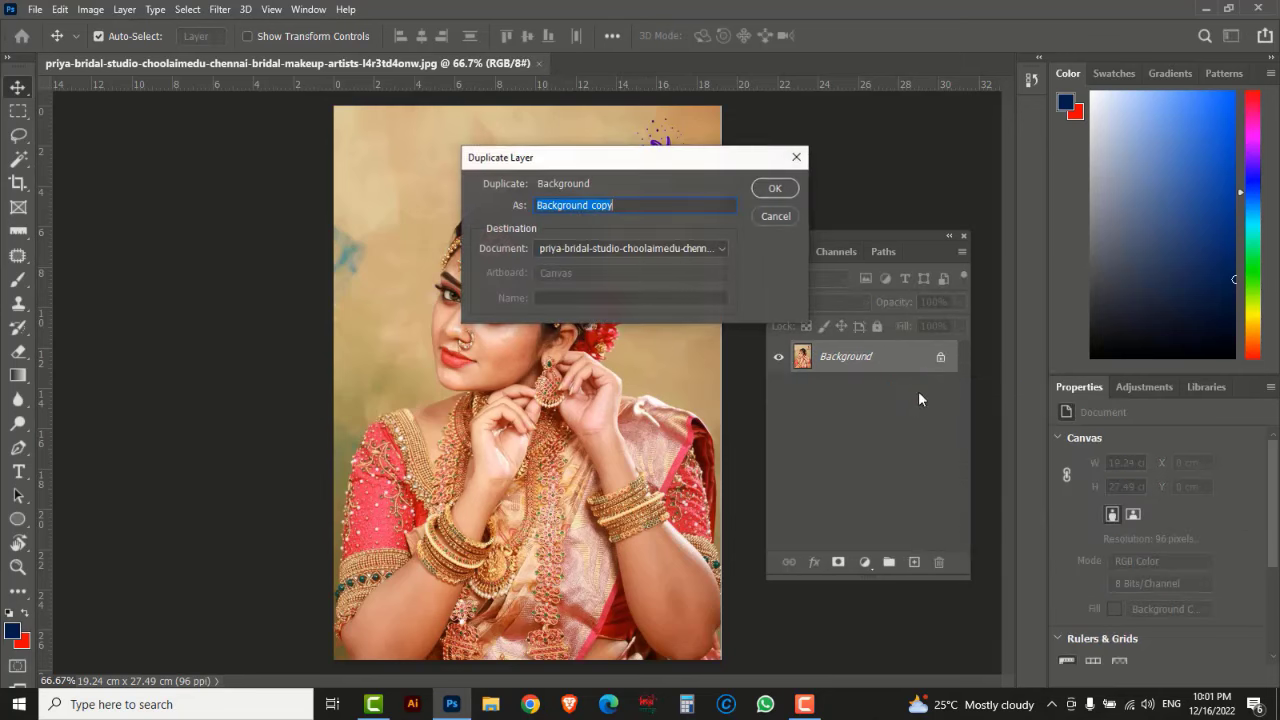
left_click(773, 189)
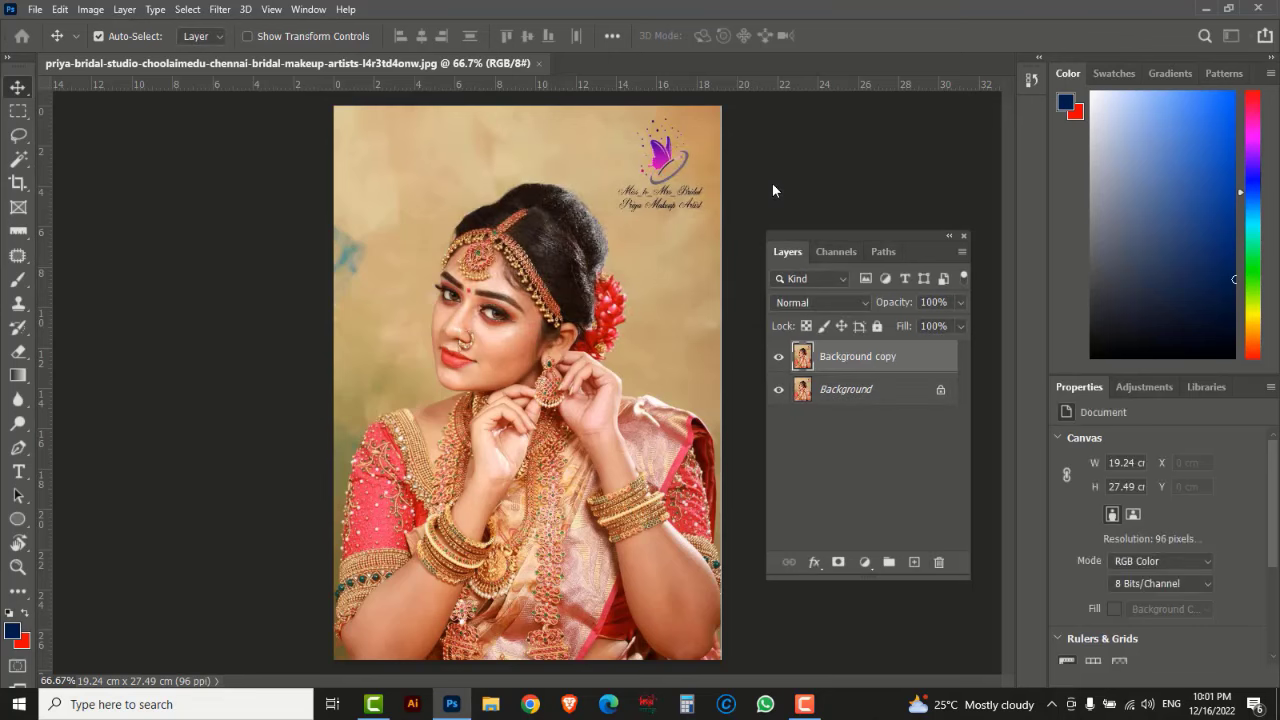
left_click(865, 563)
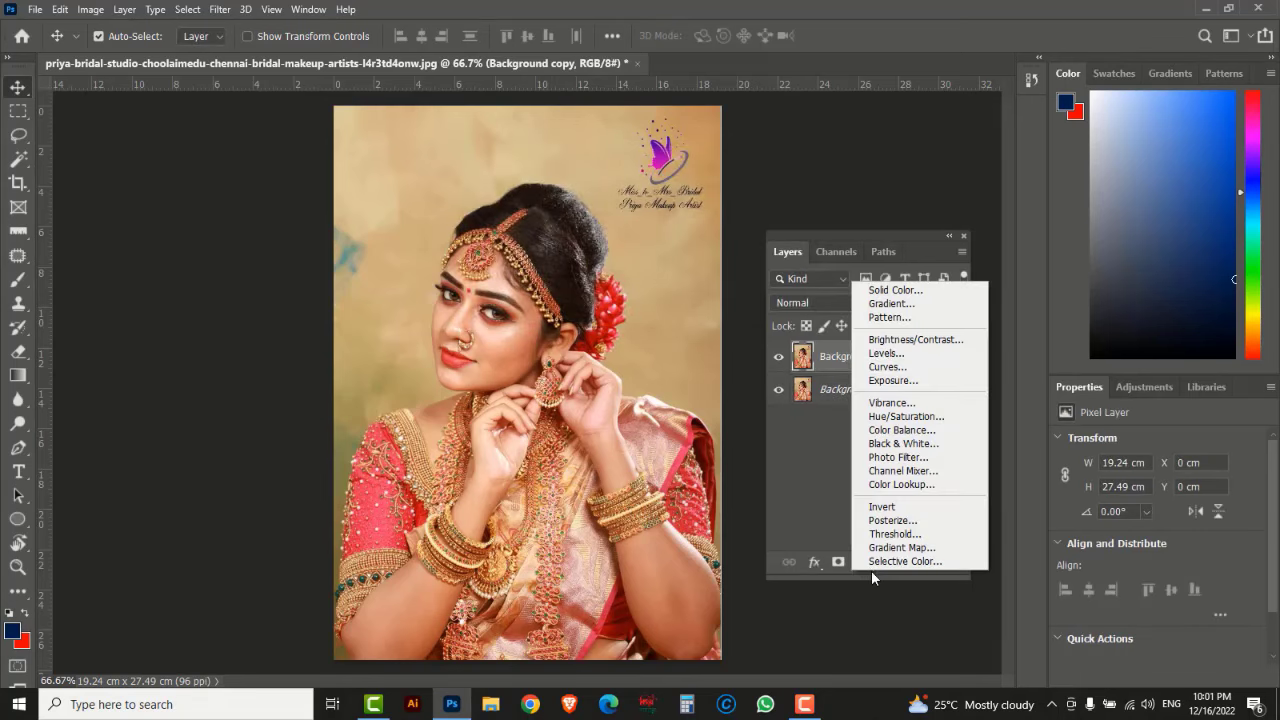
left_click(886, 446)
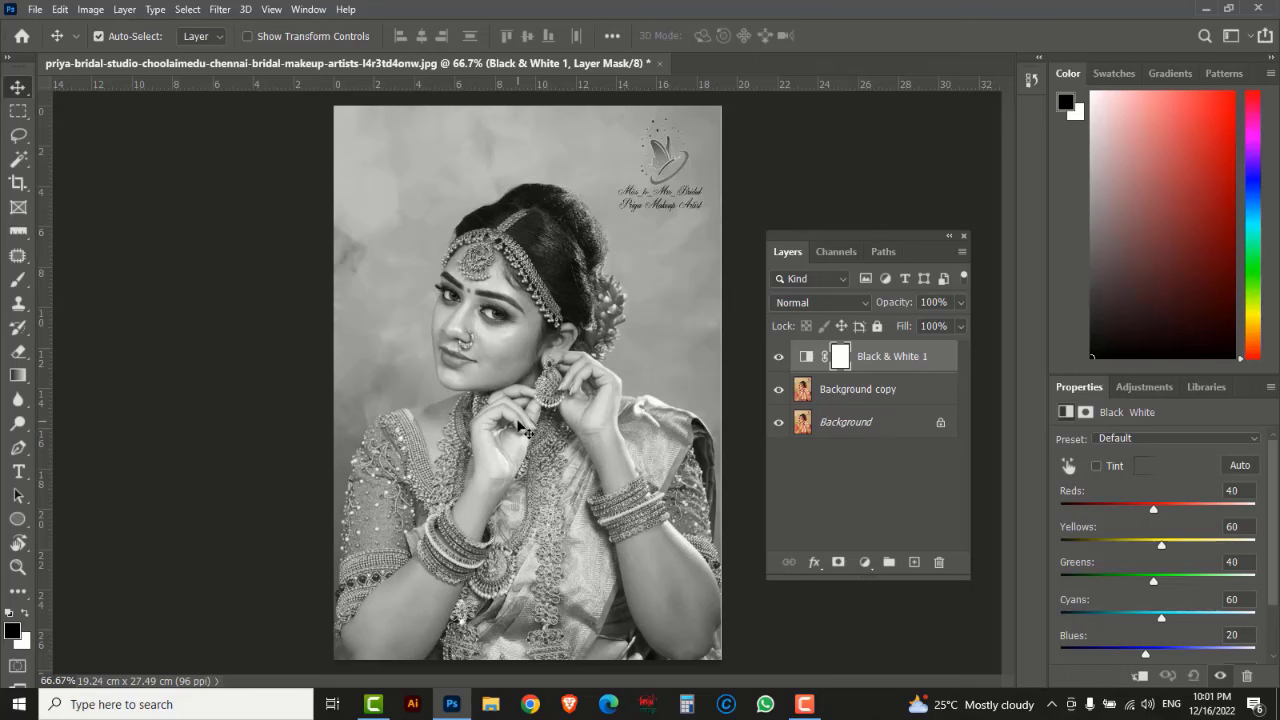
- Brush black on the Black & White layer's mask to reveal colour on the hair-parting chain and the upper part of the headpiece band
left_click(19, 280)
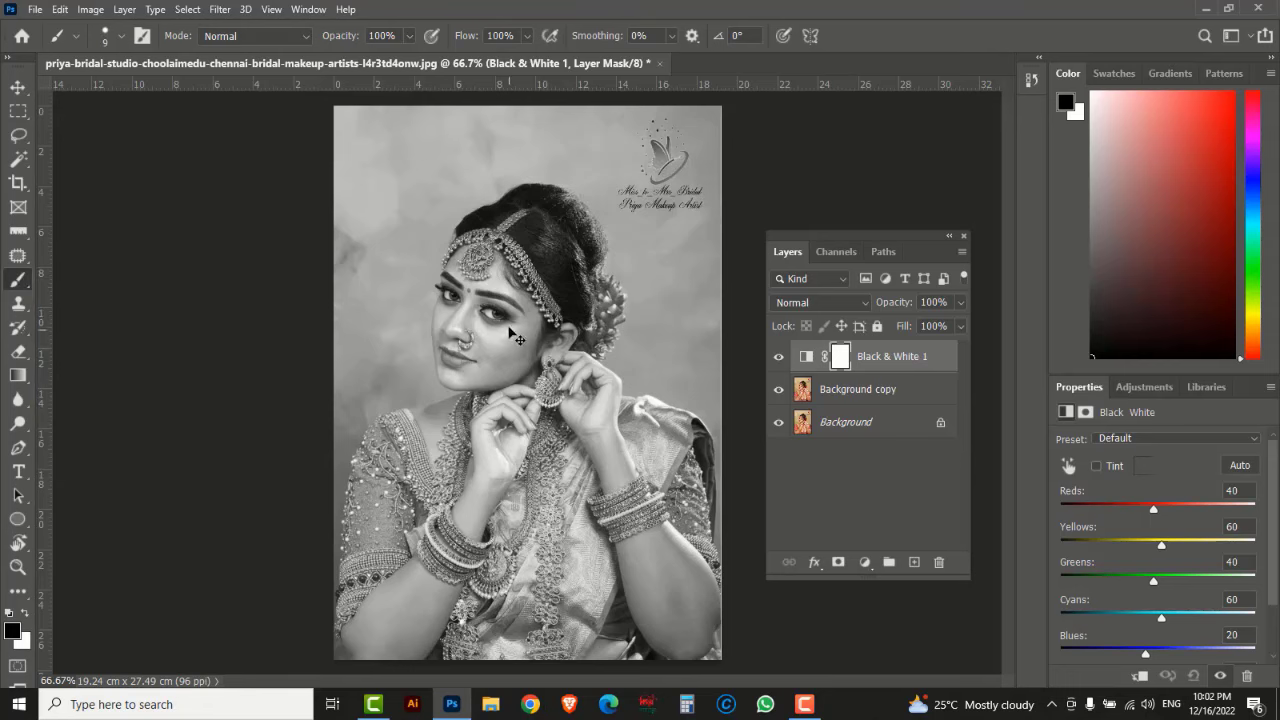
scroll(516, 240, "up", 2, "alt")
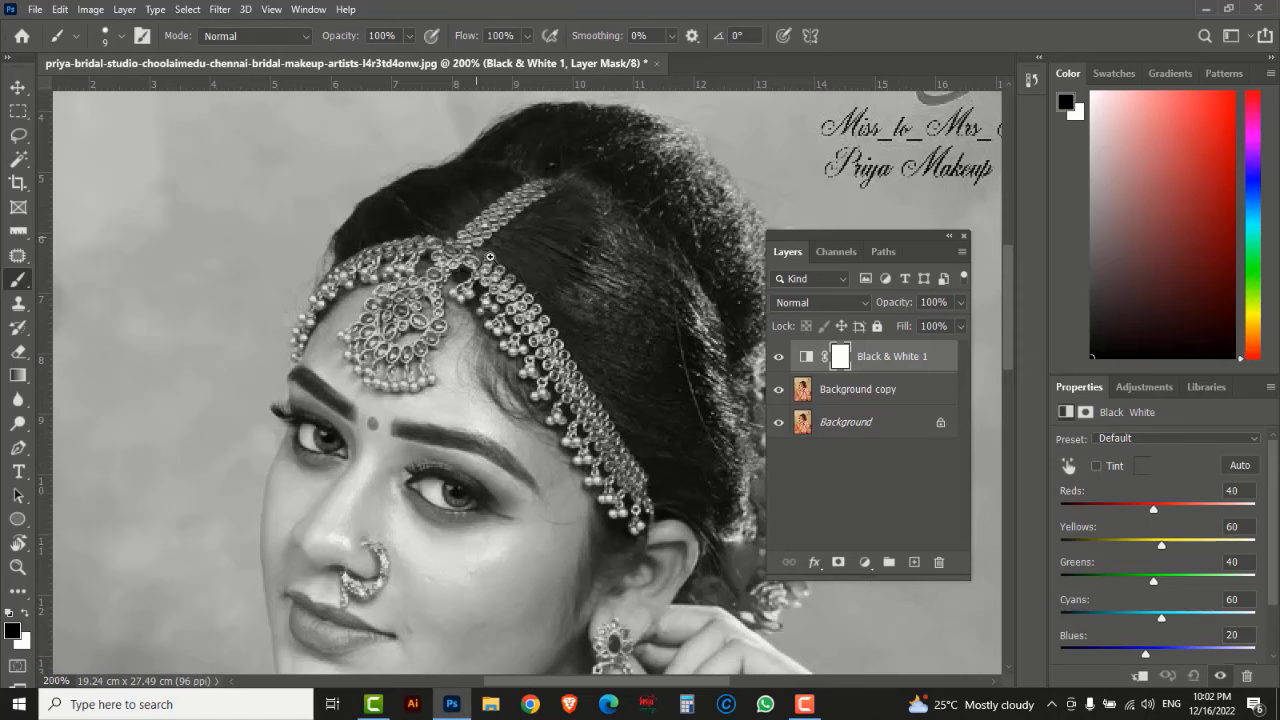
scroll(490, 257, "up", 1, "alt")
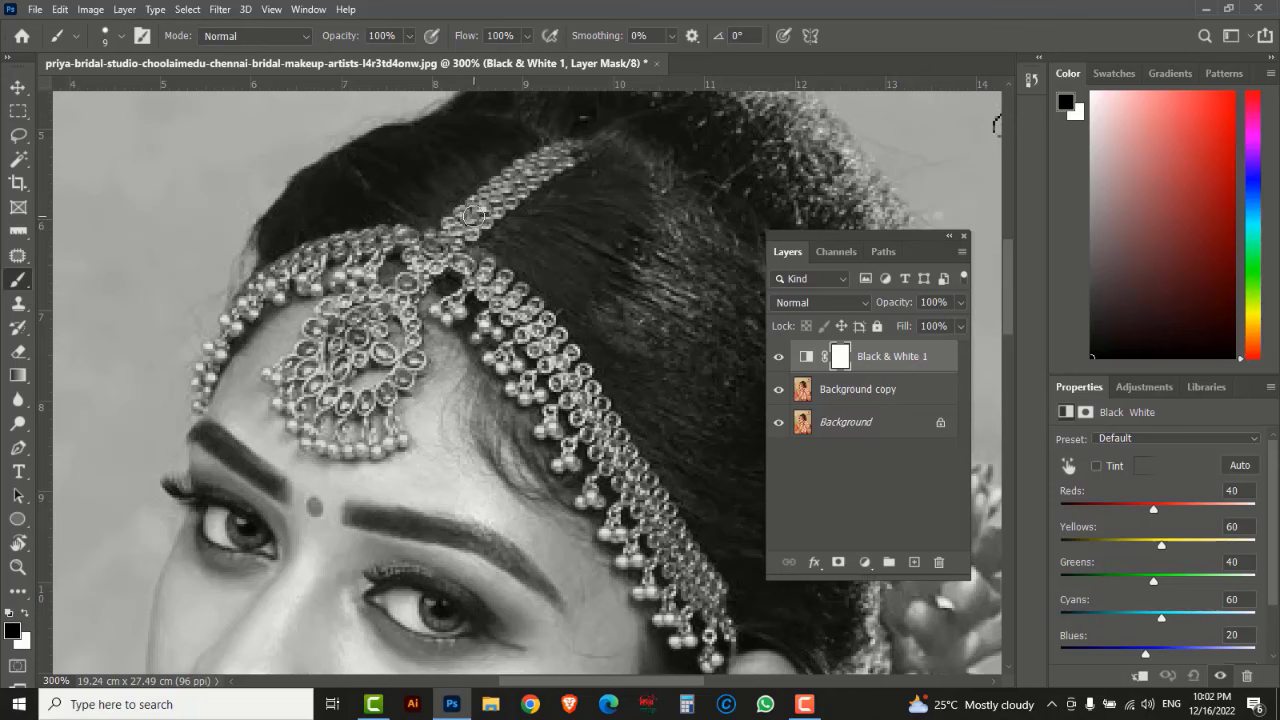
left_click(779, 358)
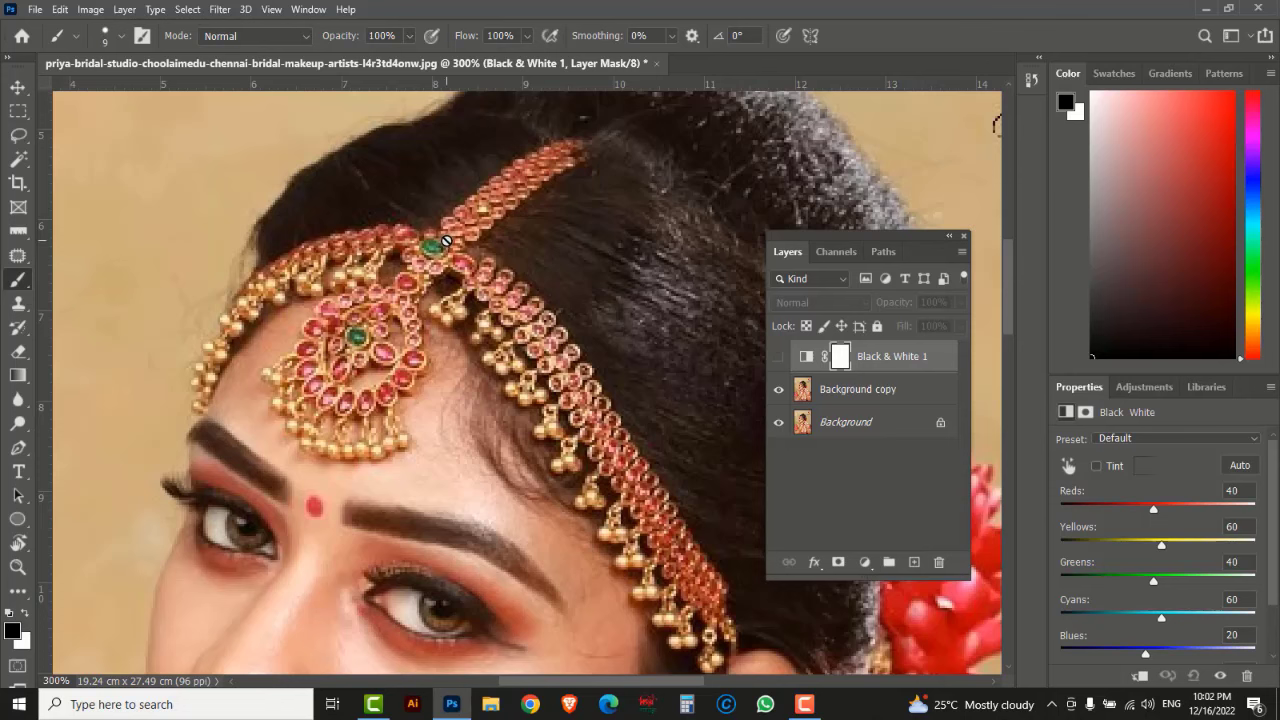
left_click(776, 362)
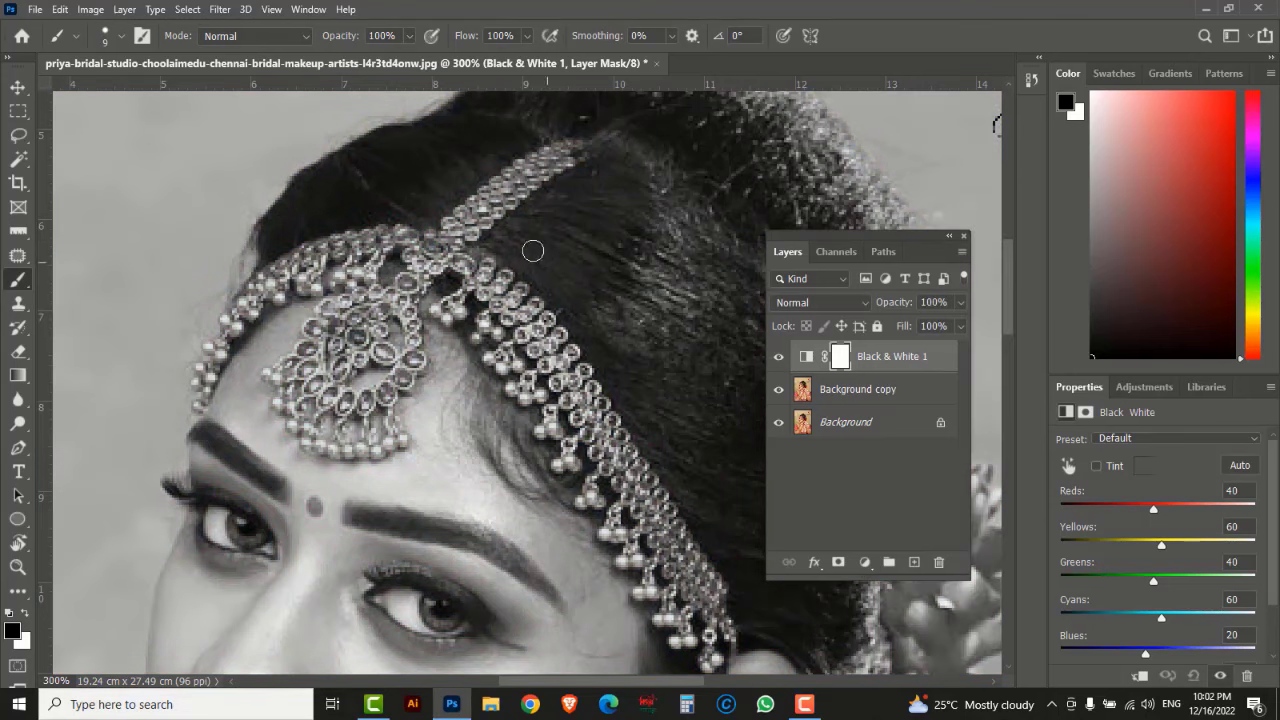
mouse_move(530, 172)
left_mouse_down()
mouse_move(455, 222)
mouse_move(447, 250)
mouse_move(517, 302)
mouse_move(587, 402)
mouse_move(561, 338)
mouse_move(463, 262)
left_mouse_up()
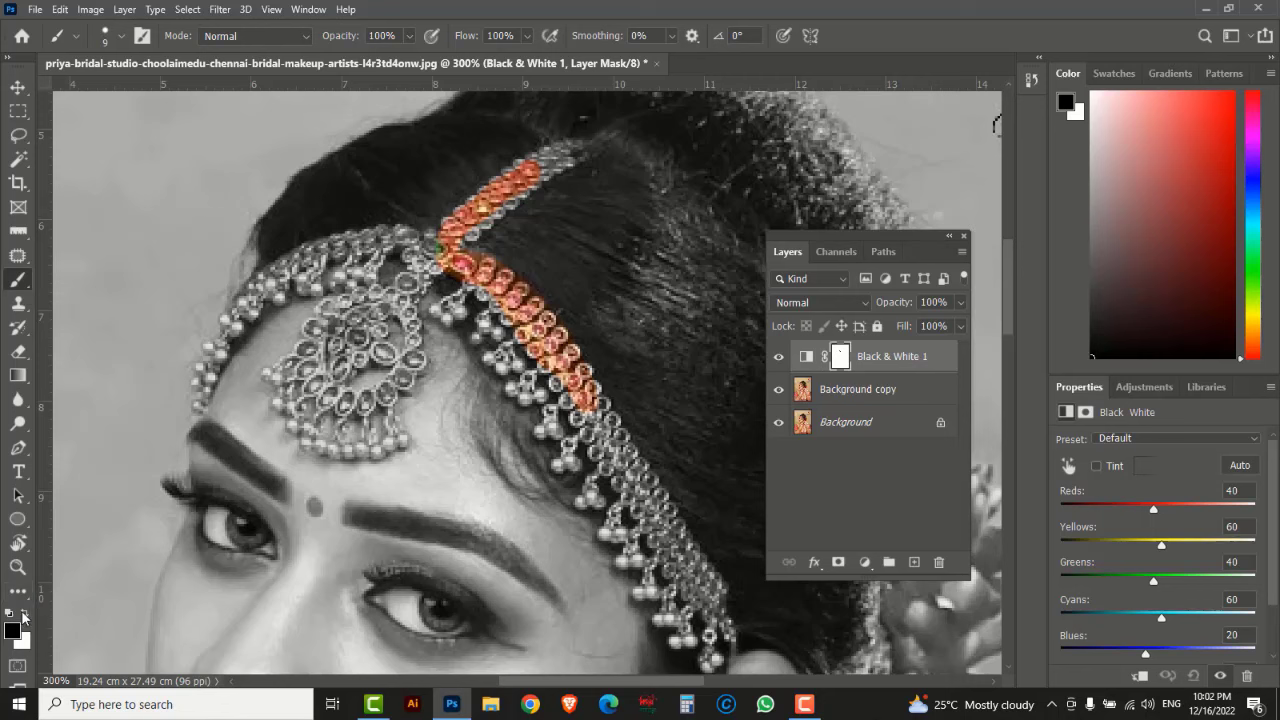
- Brush white on the mask to hide the colour on the lower revealed part of the headpiece band, and repaint it black
left_click(24, 614)
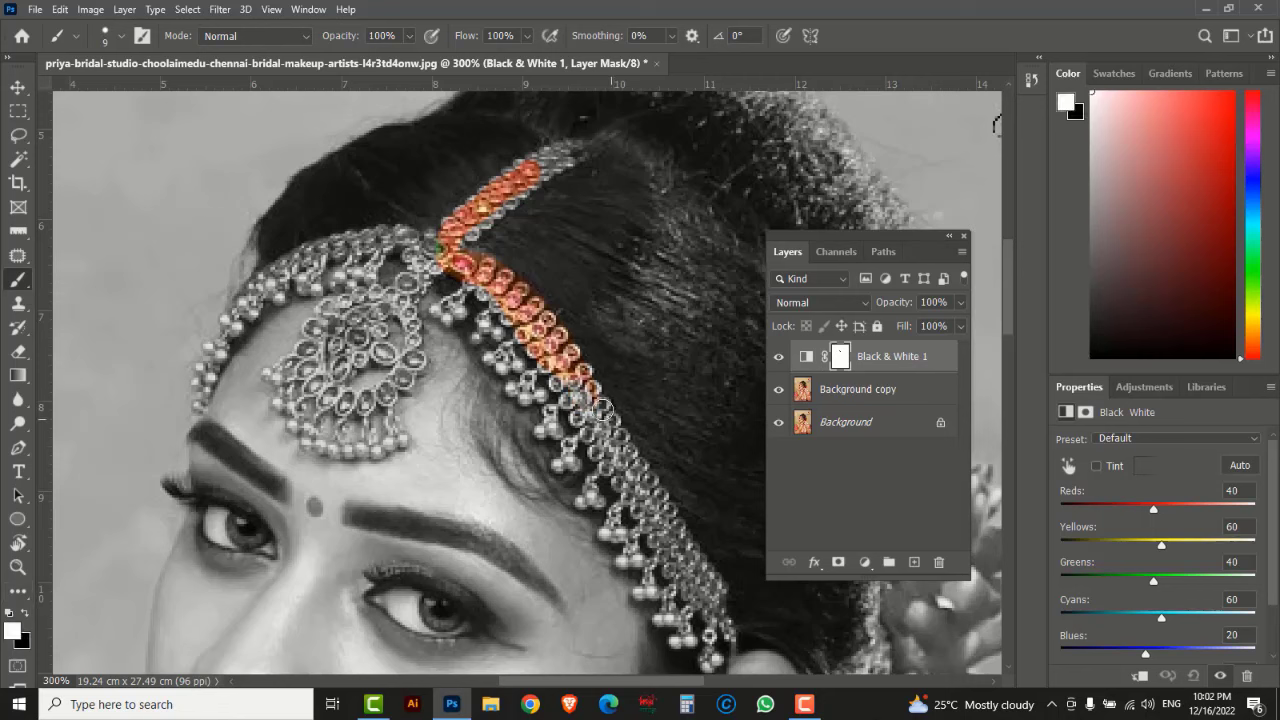
mouse_move(602, 409)
left_mouse_down()
mouse_move(574, 381)
mouse_move(590, 402)
mouse_move(550, 381)
mouse_move(568, 352)
left_mouse_up()
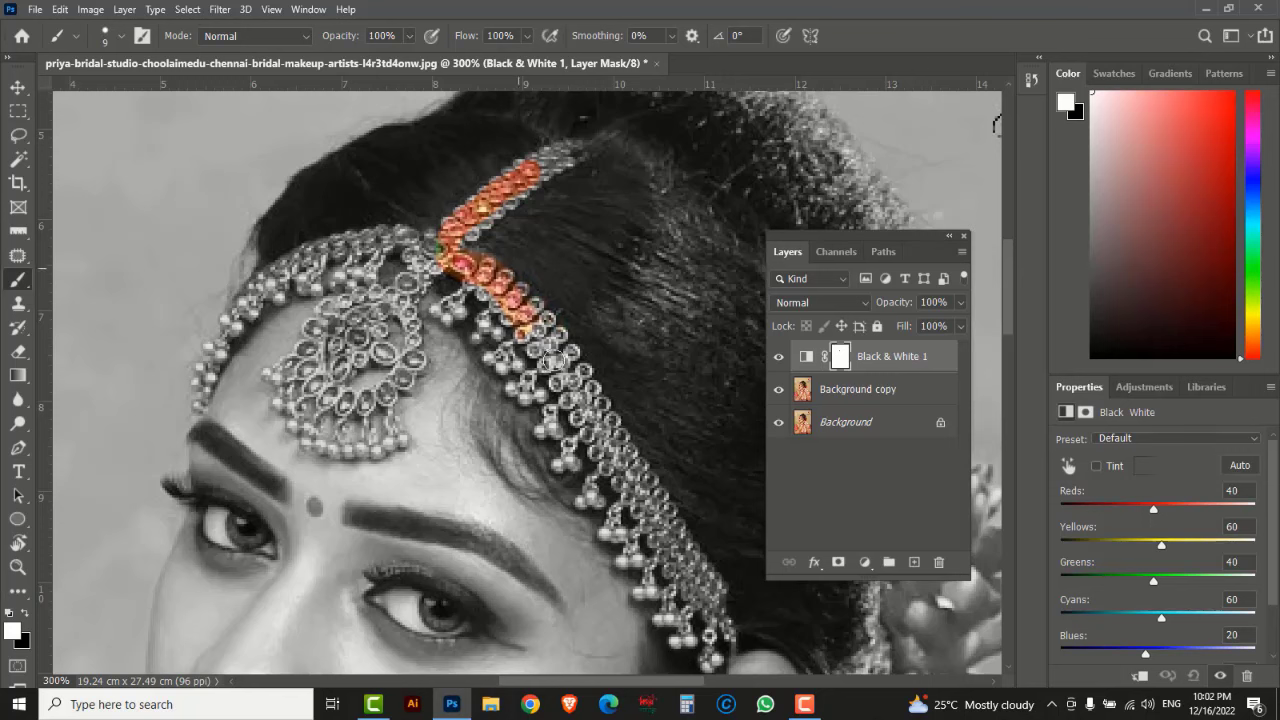
left_click(27, 614)
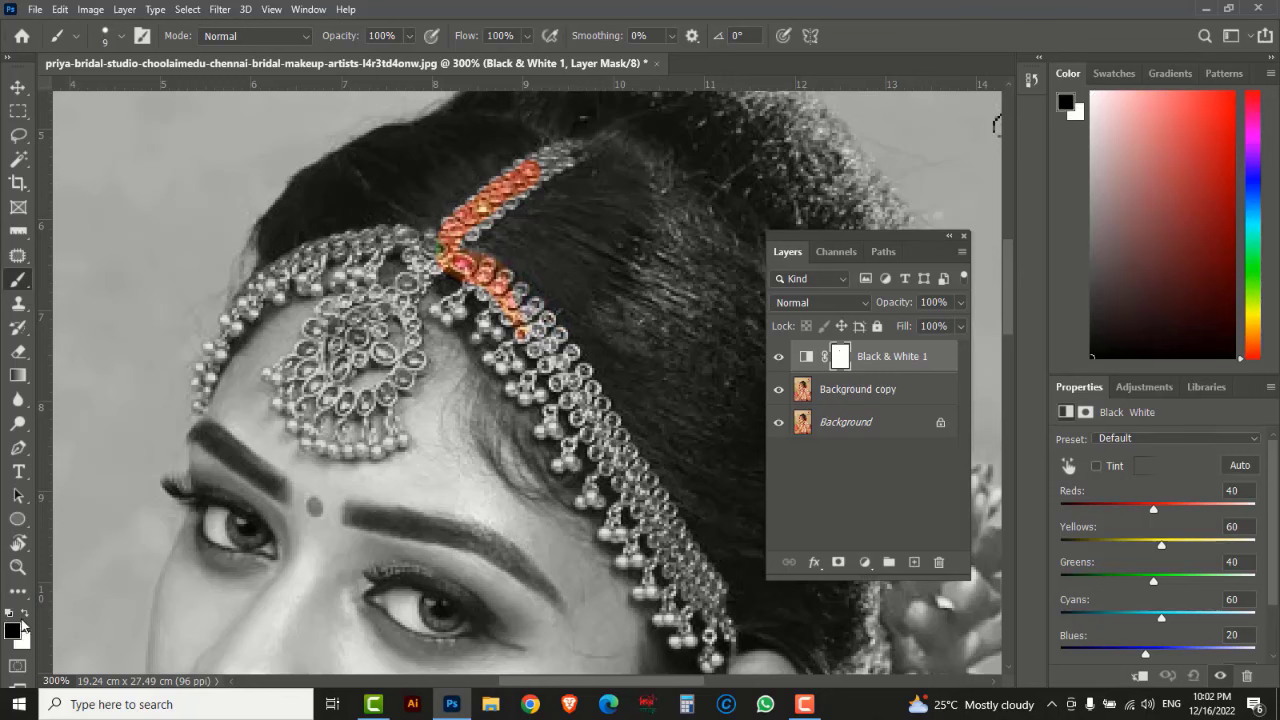
left_click_drag(505, 290, 560, 362)
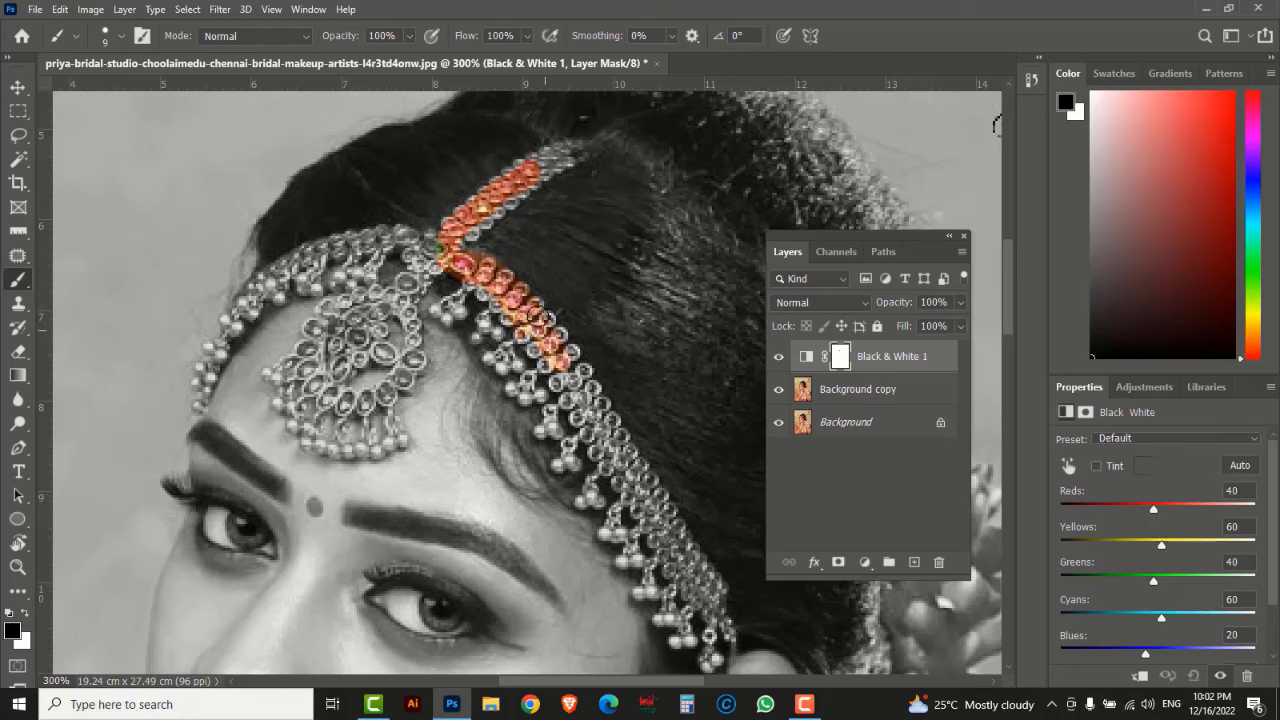
- Brush black on the mask to reveal colour along the rest of the headpiece band down to the ear and its hanging beads
mouse_move(545, 318)
left_mouse_down()
mouse_move(582, 384)
mouse_move(568, 374)
mouse_move(678, 556)
mouse_move(645, 515)
left_mouse_up()
key("space")
mouse_move(655, 541)
left_mouse_down()
mouse_move(596, 451)
mouse_move(634, 472)
mouse_move(651, 519)
left_mouse_up()
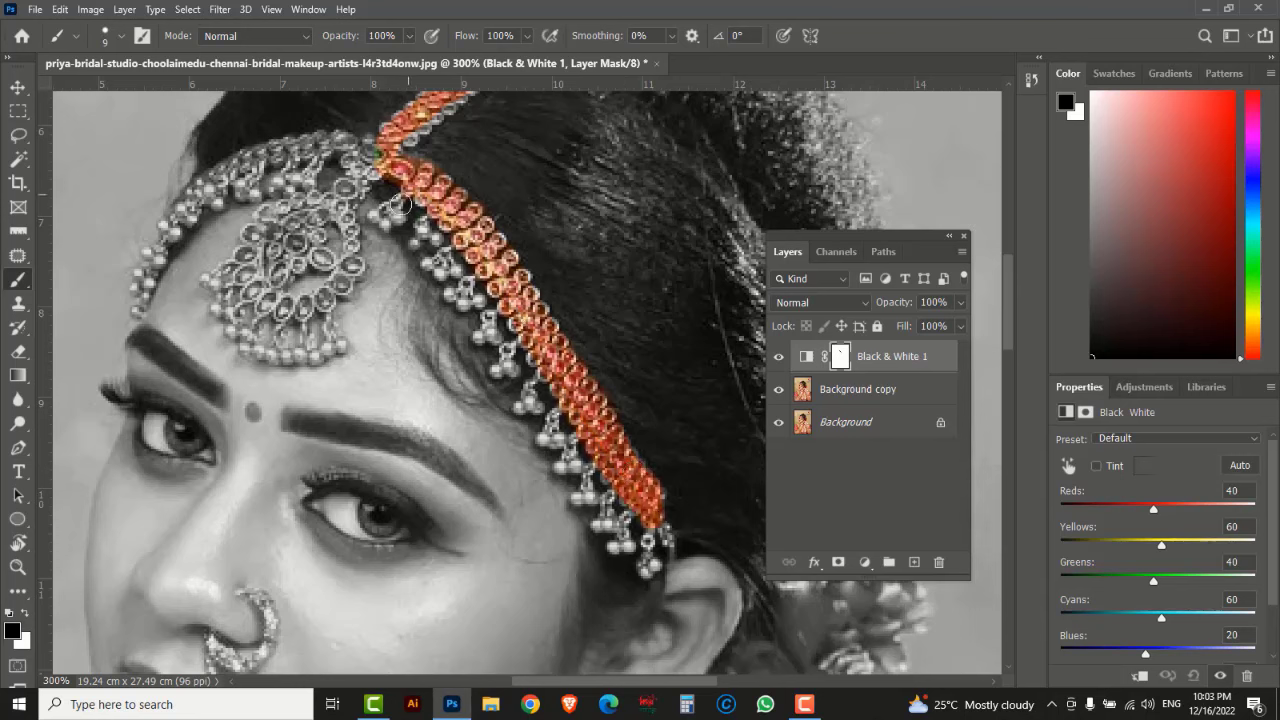
mouse_move(405, 205)
left_mouse_down()
mouse_move(435, 265)
mouse_move(487, 272)
mouse_move(467, 297)
mouse_move(510, 320)
mouse_move(490, 318)
mouse_move(481, 338)
mouse_move(519, 348)
mouse_move(502, 370)
mouse_move(538, 362)
mouse_move(522, 406)
mouse_move(558, 414)
mouse_move(548, 440)
mouse_move(574, 443)
mouse_move(566, 464)
mouse_move(583, 499)
mouse_move(605, 500)
mouse_move(604, 532)
mouse_move(624, 522)
mouse_move(646, 565)
left_mouse_up()
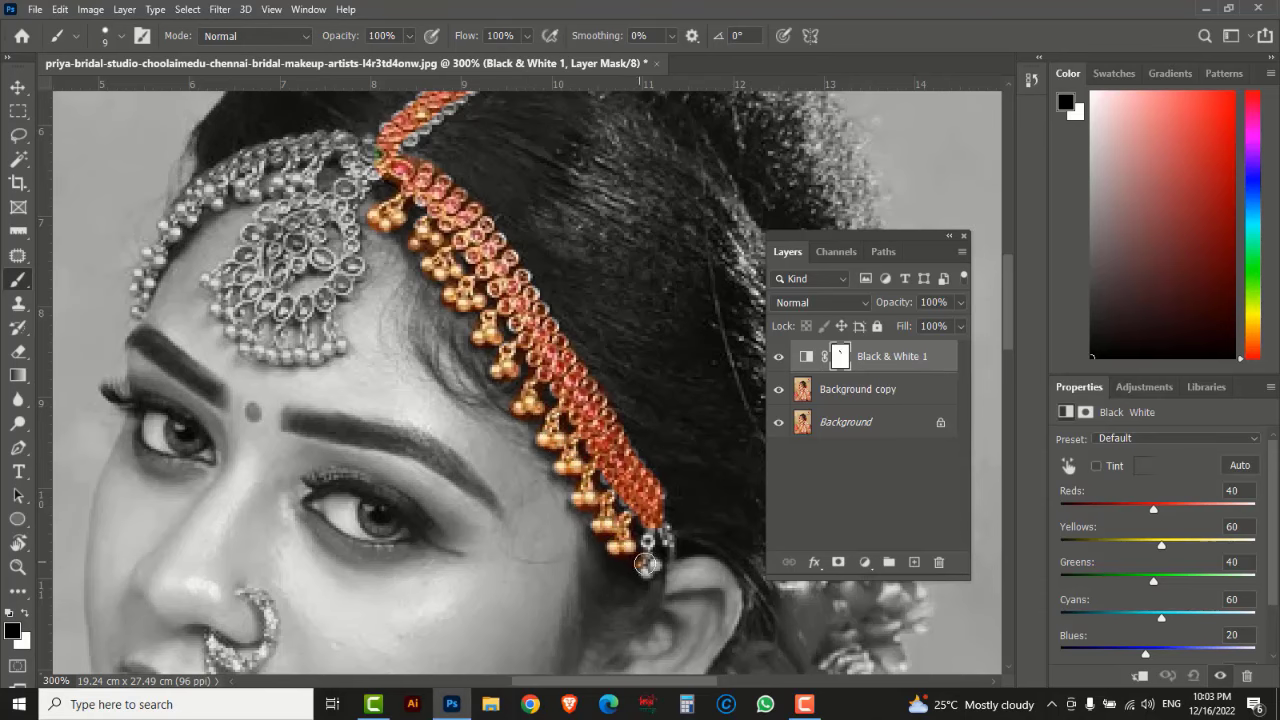
- Try out smaller and larger brush sizes over the face, enlarging the brush up to 60 px
left_click_drag(334, 631, 477, 466)
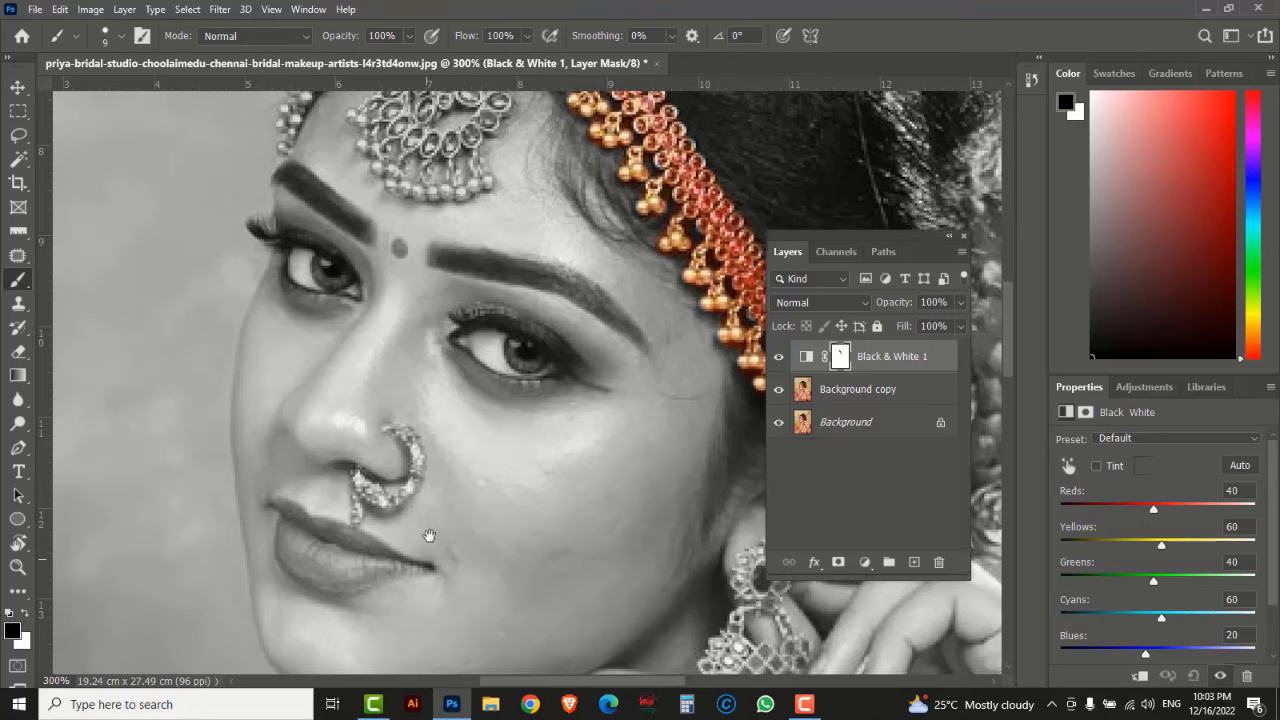
left_click_drag(429, 535, 431, 525)
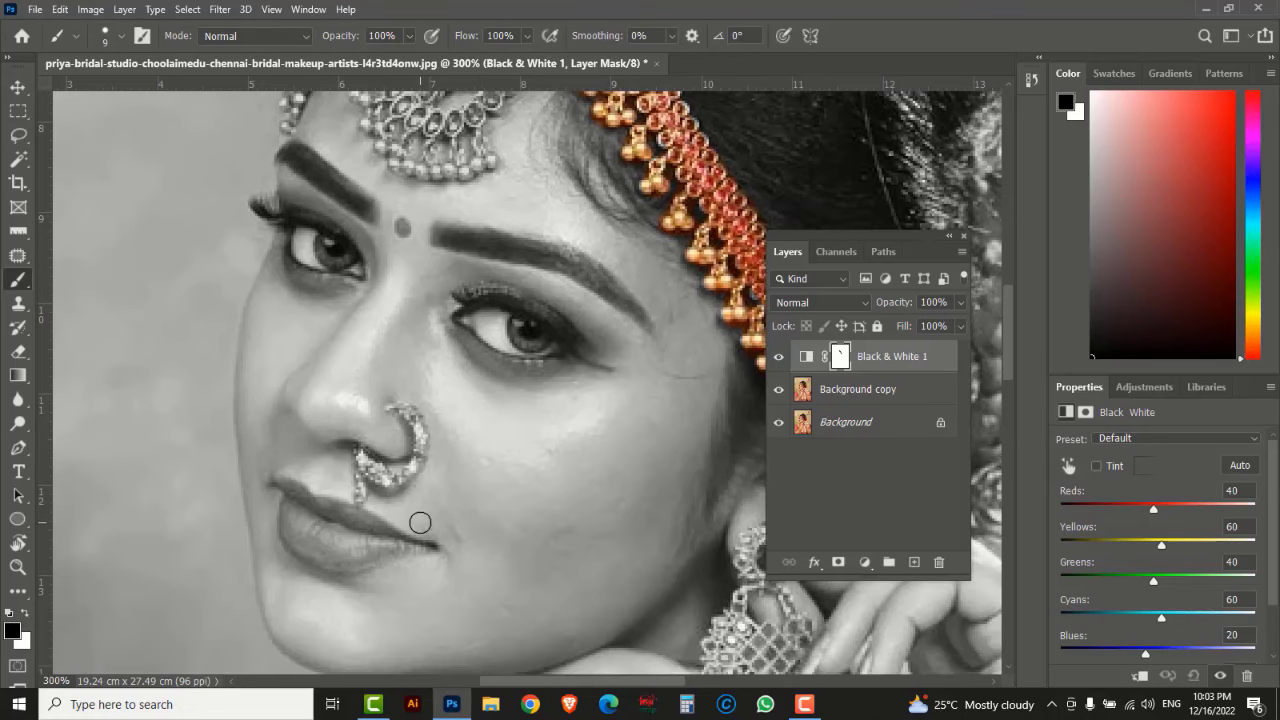
key("bracketleft")
key("bracketleft")
key("bracketleft")
key("bracketright")
key("bracketright")
key("bracketright")
key("bracketright")
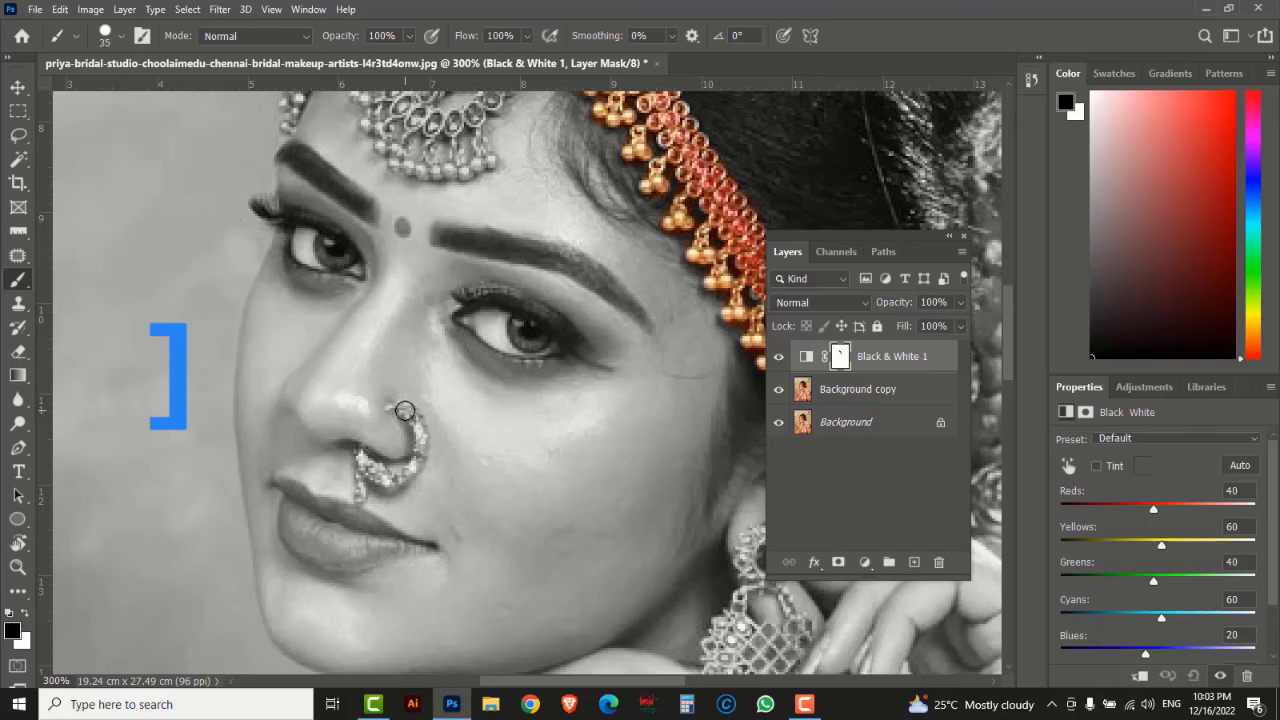
key("bracketright")
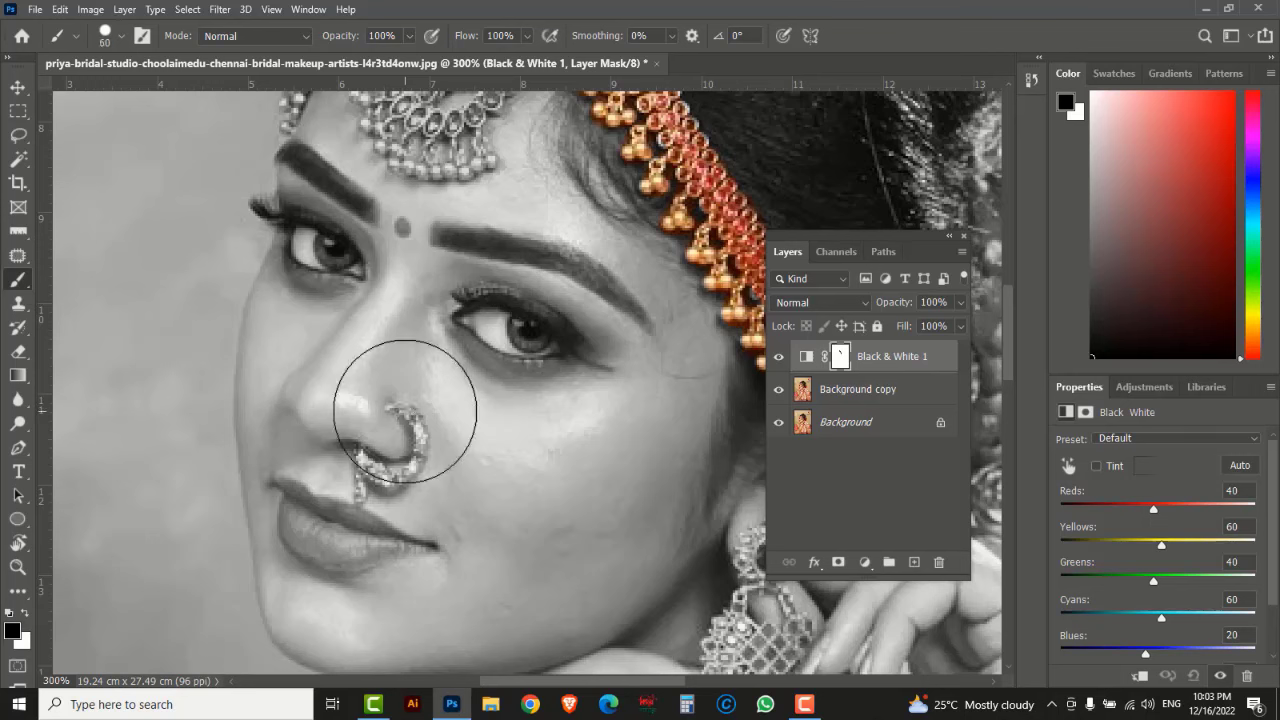
- Reduce the brush to about 10 px and paint black over the nose ring on the mask to reveal its colour
key("bracketleft")
key("bracketleft")
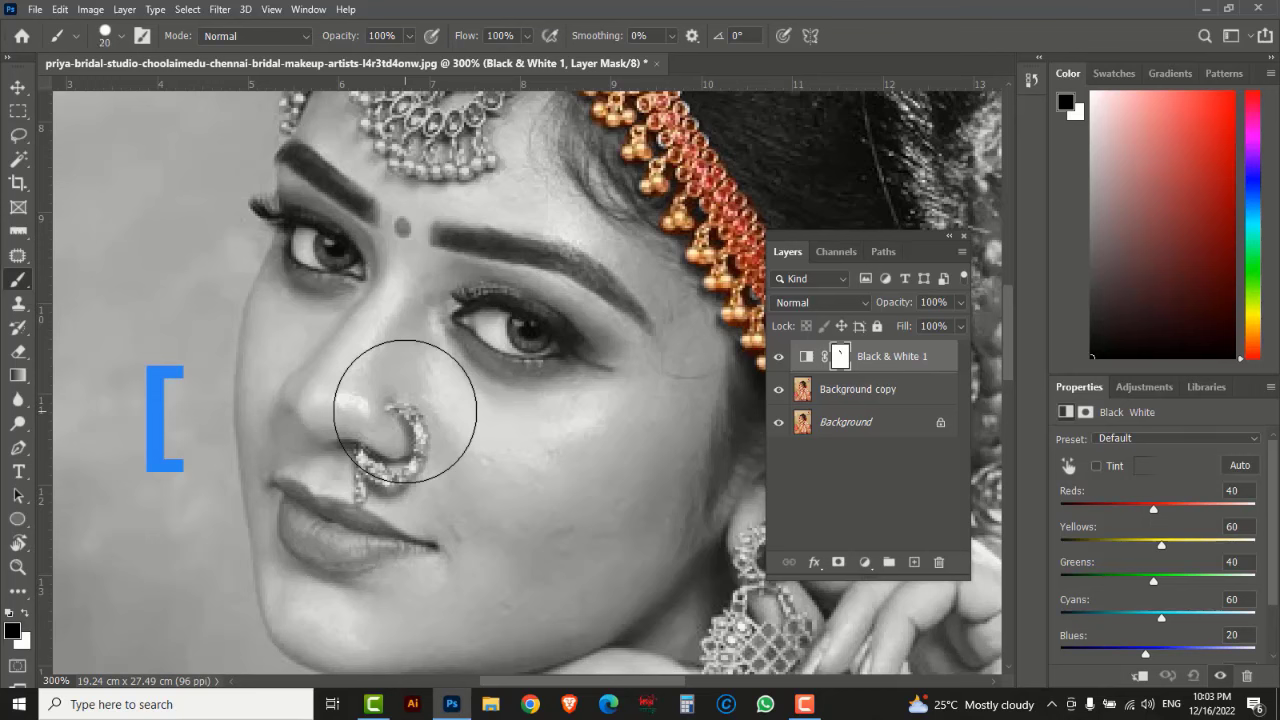
key("bracketleft")
key("bracketleft")
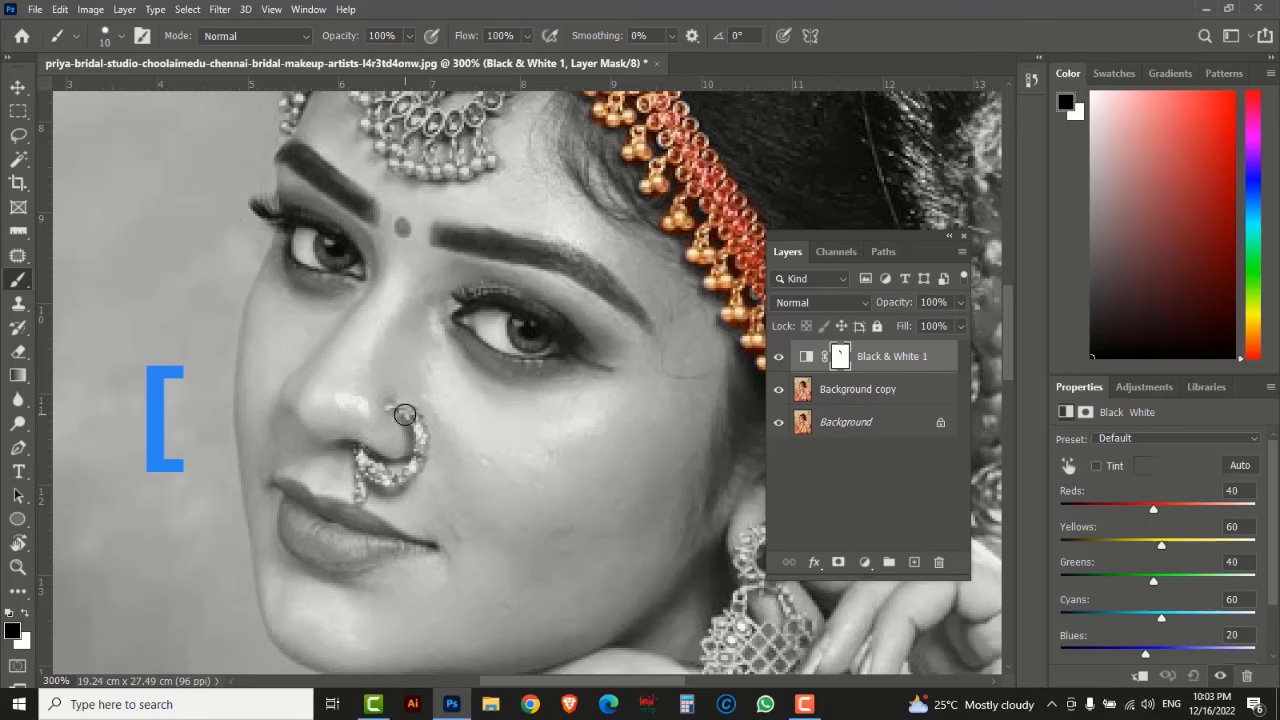
key("bracketleft")
mouse_move(405, 412)
left_mouse_down()
mouse_move(416, 462)
mouse_move(390, 480)
mouse_move(359, 455)
mouse_move(360, 498)
left_mouse_up()
- Reduce the brush to 5 px and paint black on the mask along the outline of the lips to reveal their colour
key("bracketleft")
key("bracketleft")
scroll(336, 467, "down", 2)
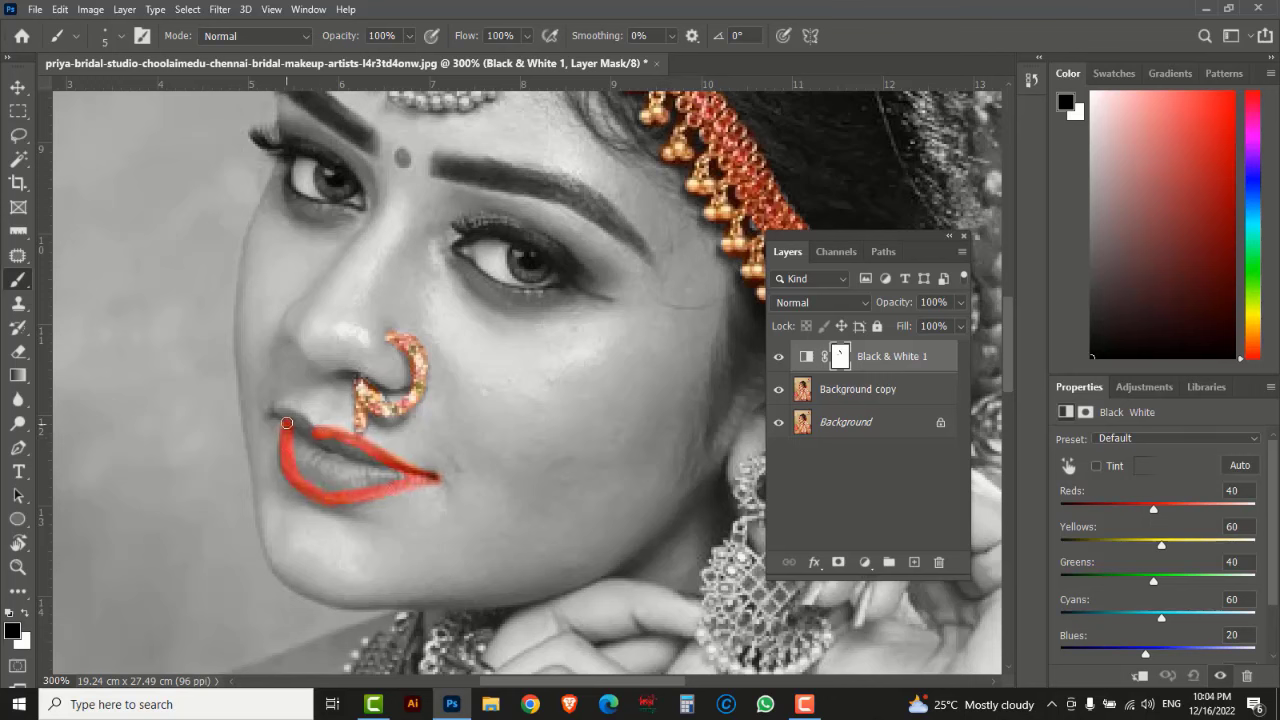
left_click_drag(287, 423, 292, 414)
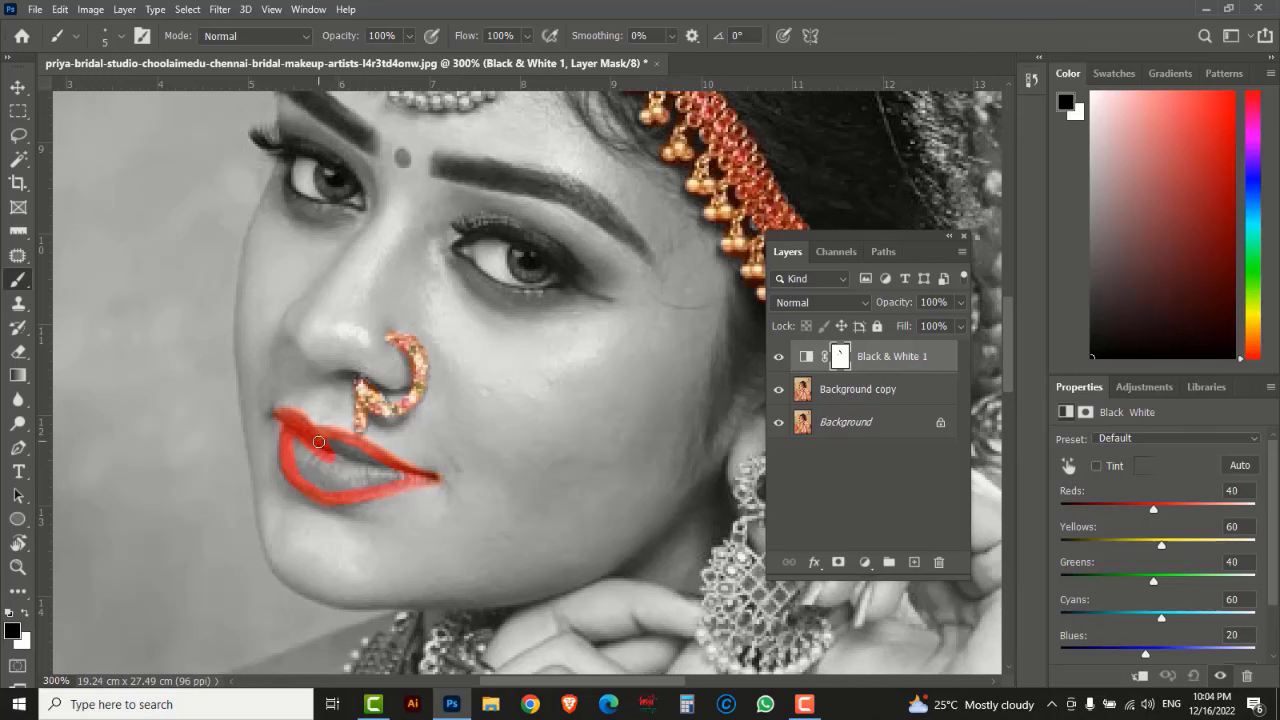
- Enlarge the brush to about 10 px and paint black over the inside of the lips on the mask to reveal their colour
key("bracketright")
key("bracketright")
key("bracketright")
key("bracketright")
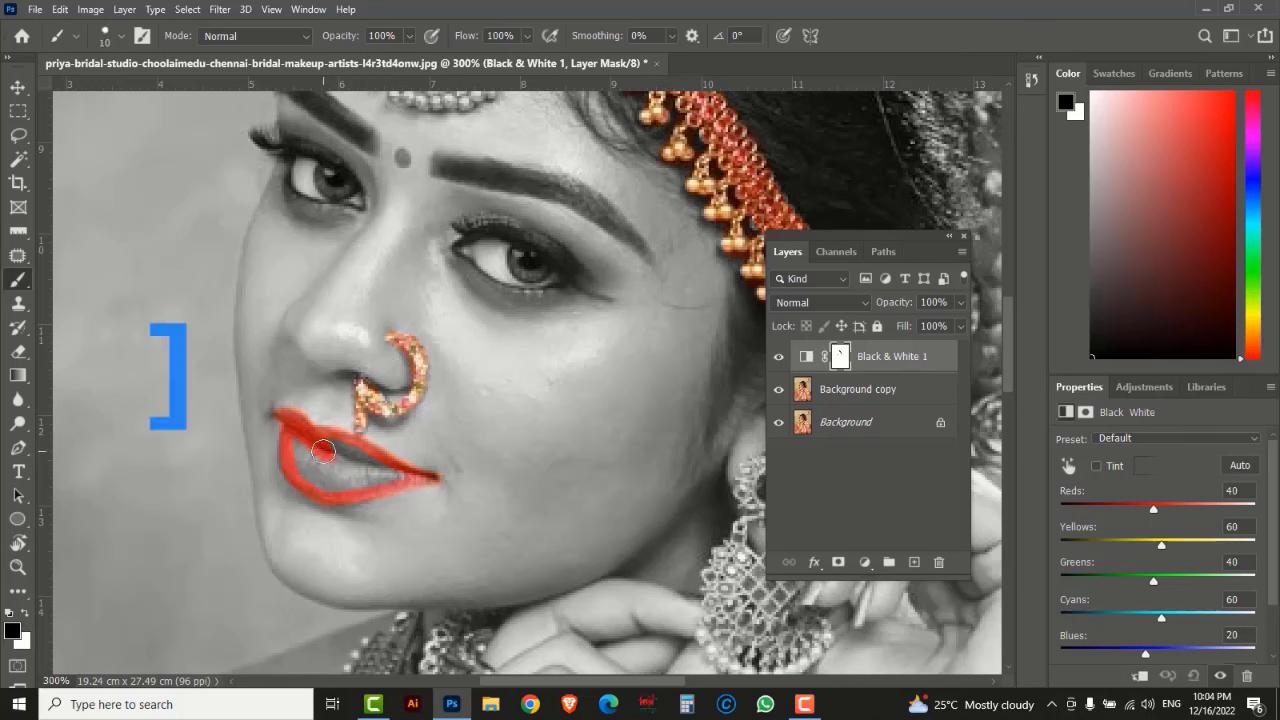
mouse_move(323, 450)
left_mouse_down()
mouse_move(400, 476)
mouse_move(336, 488)
mouse_move(295, 440)
mouse_move(334, 464)
left_mouse_up()
key("bracketleft")
key("bracketleft")
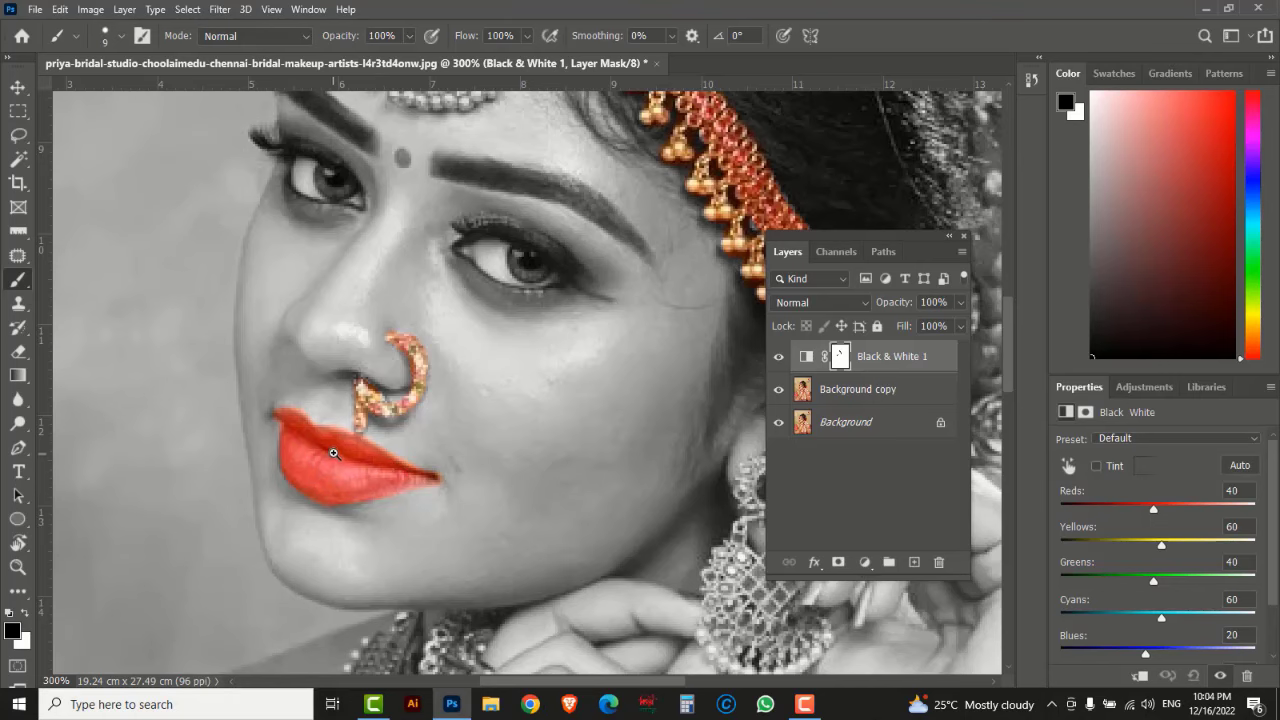
- Delete the Black & White 1 adjustment layer
left_click(338, 454, "alt")
left_click(338, 454, "alt")
left_click(338, 454, "alt")
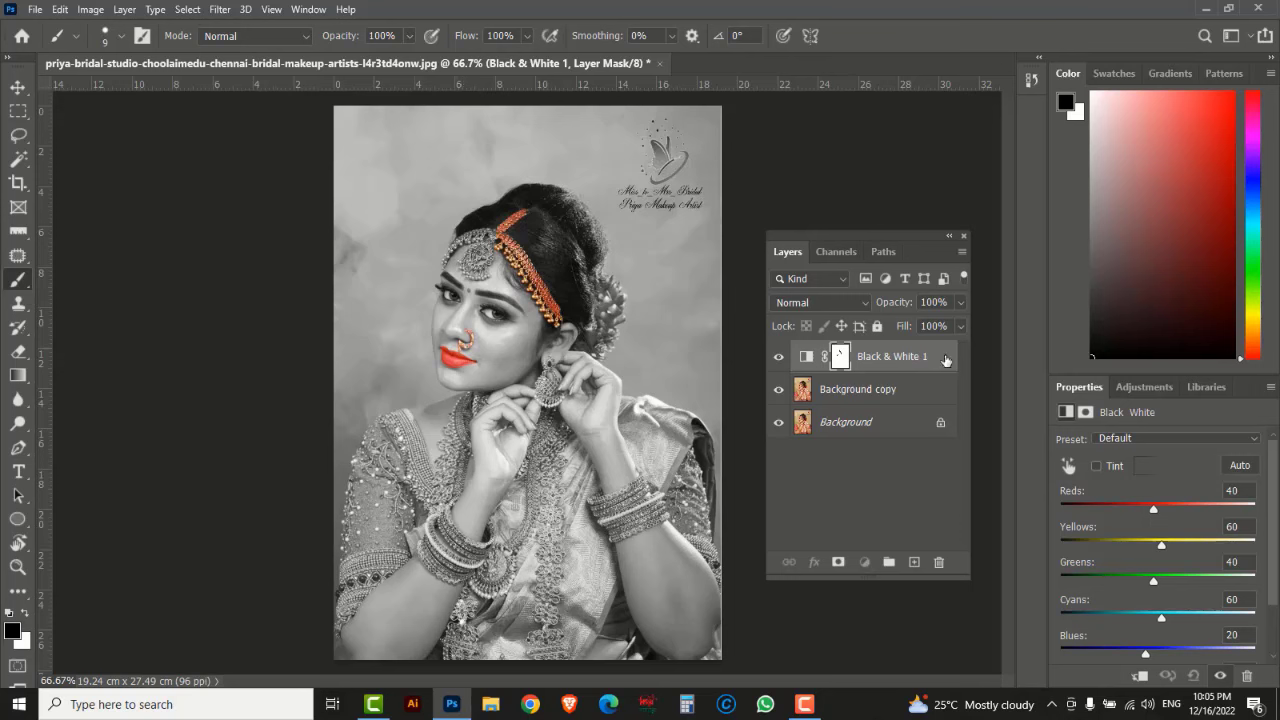
left_click_drag(945, 360, 938, 562)
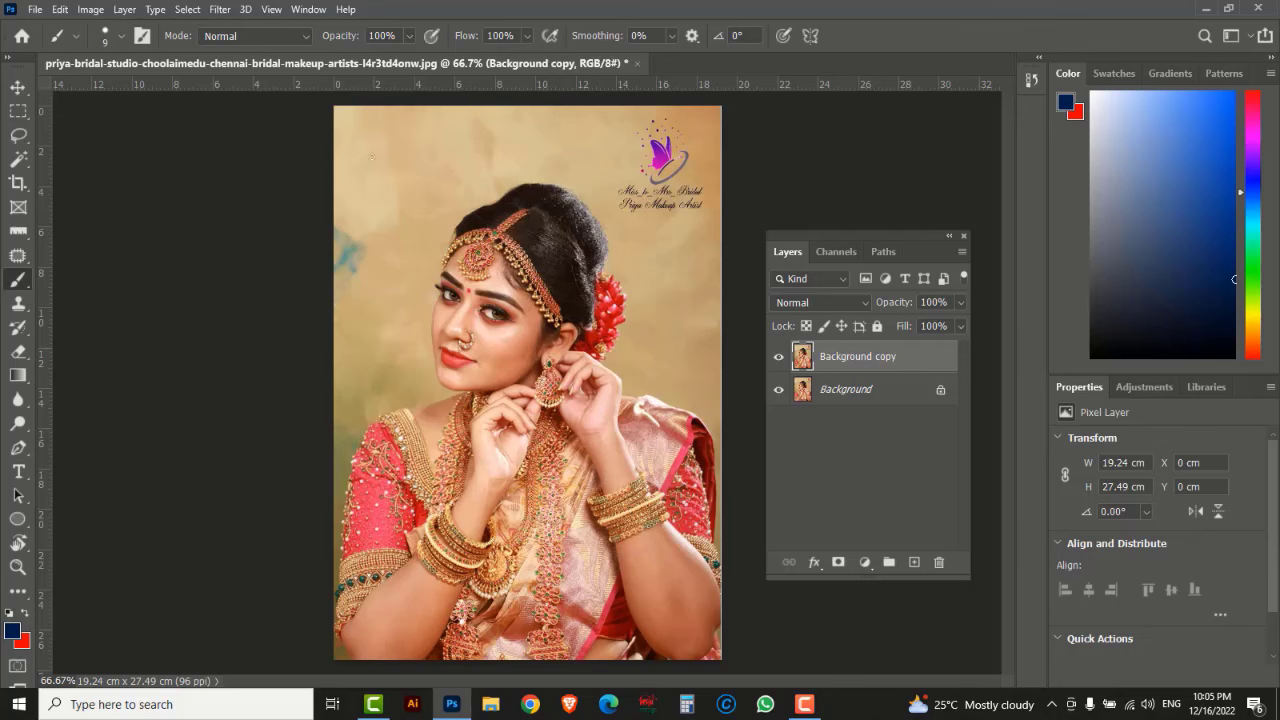
- Desaturate the Background copy layer and hide it
left_click(90, 10)
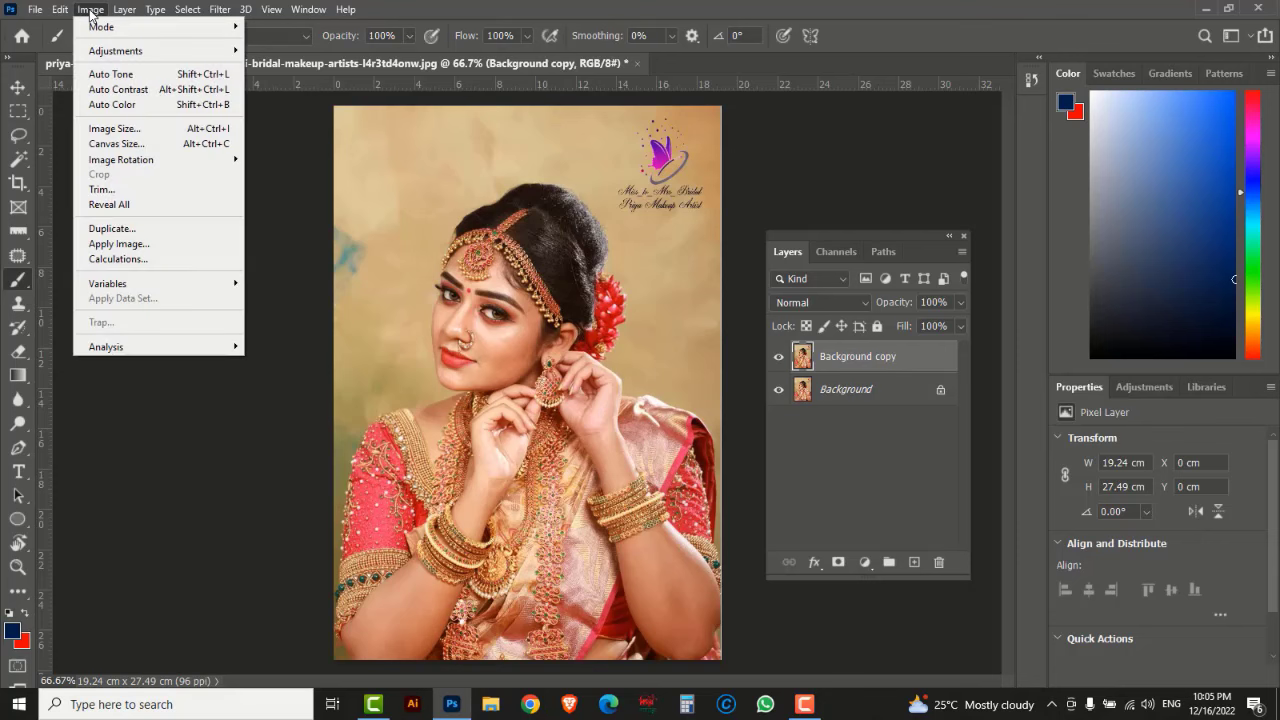
mouse_move(99, 52)
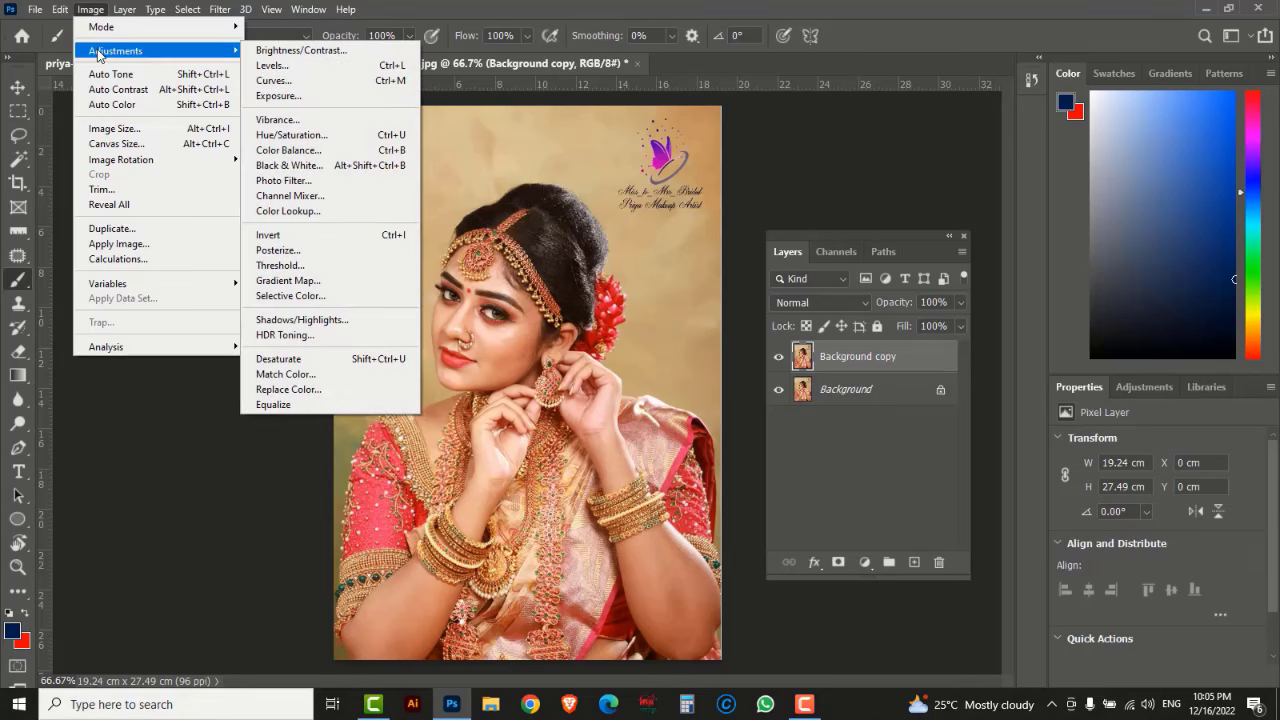
left_click(294, 362)
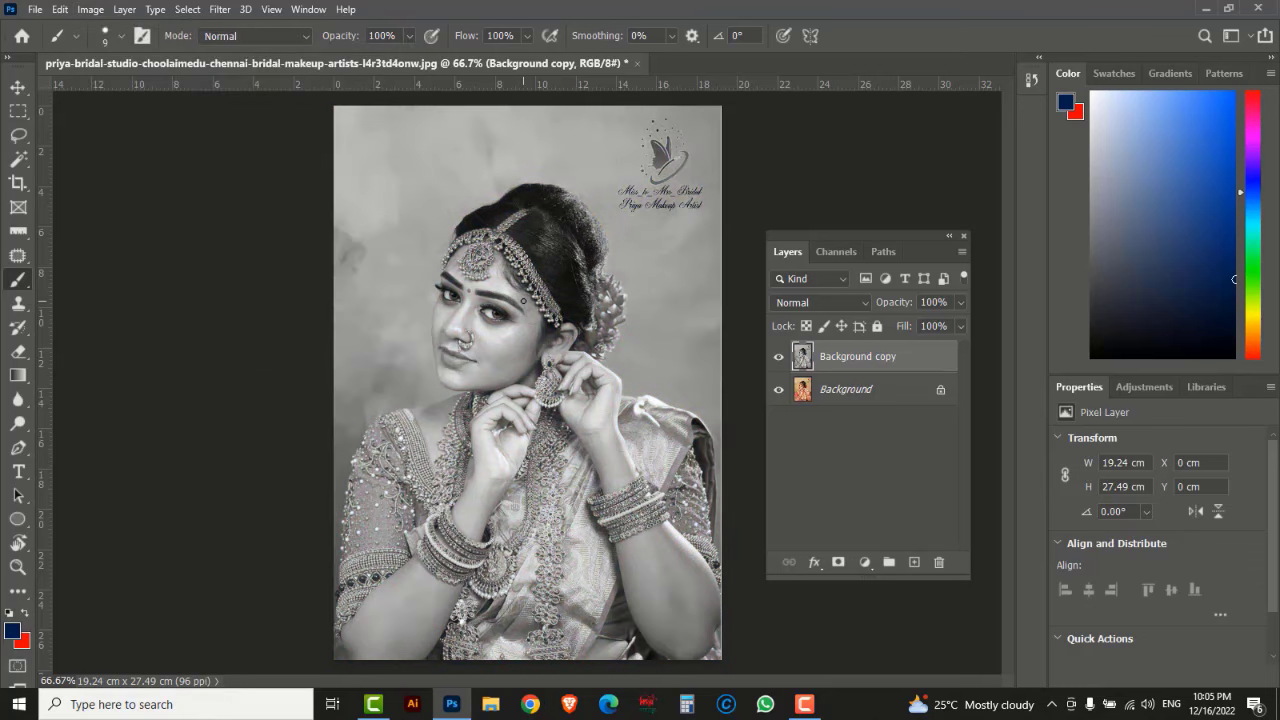
left_click(778, 358)
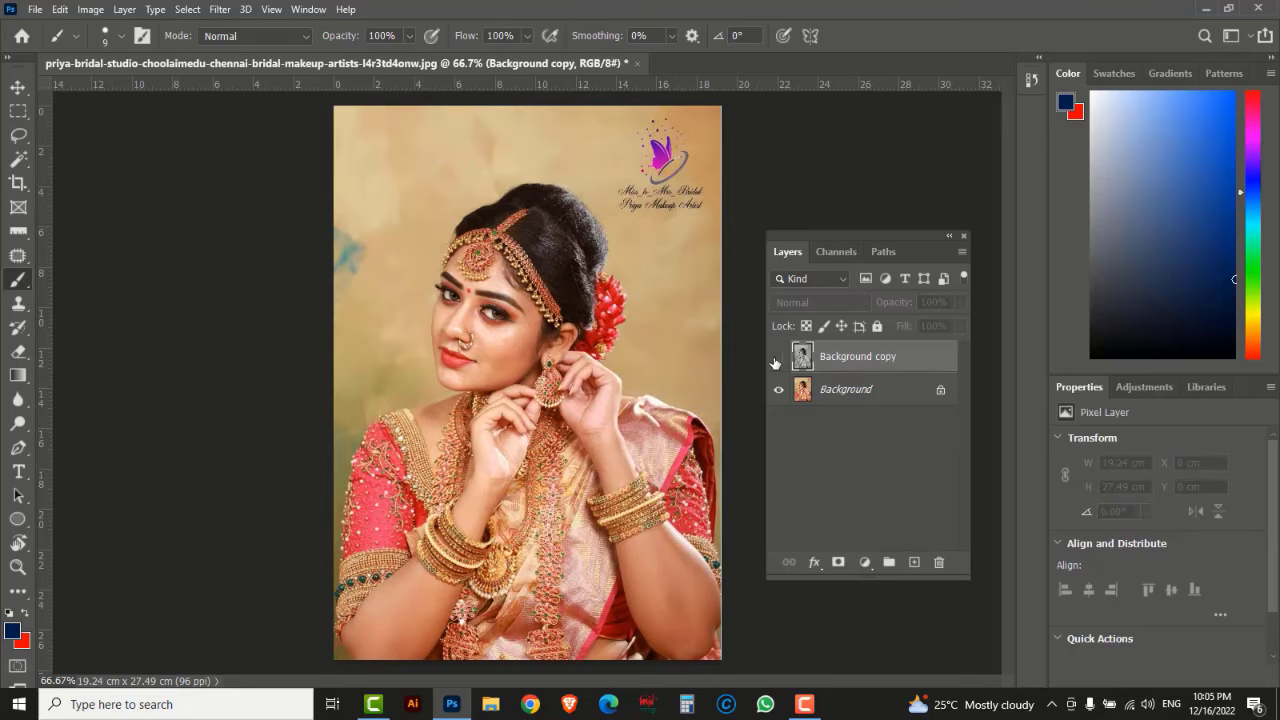
- Start a Pen tool path around the bangles near the pink sleeve, tracing their outer edge from the pearl bangle to the lowest bangle
left_click(493, 446)
left_click(493, 455)
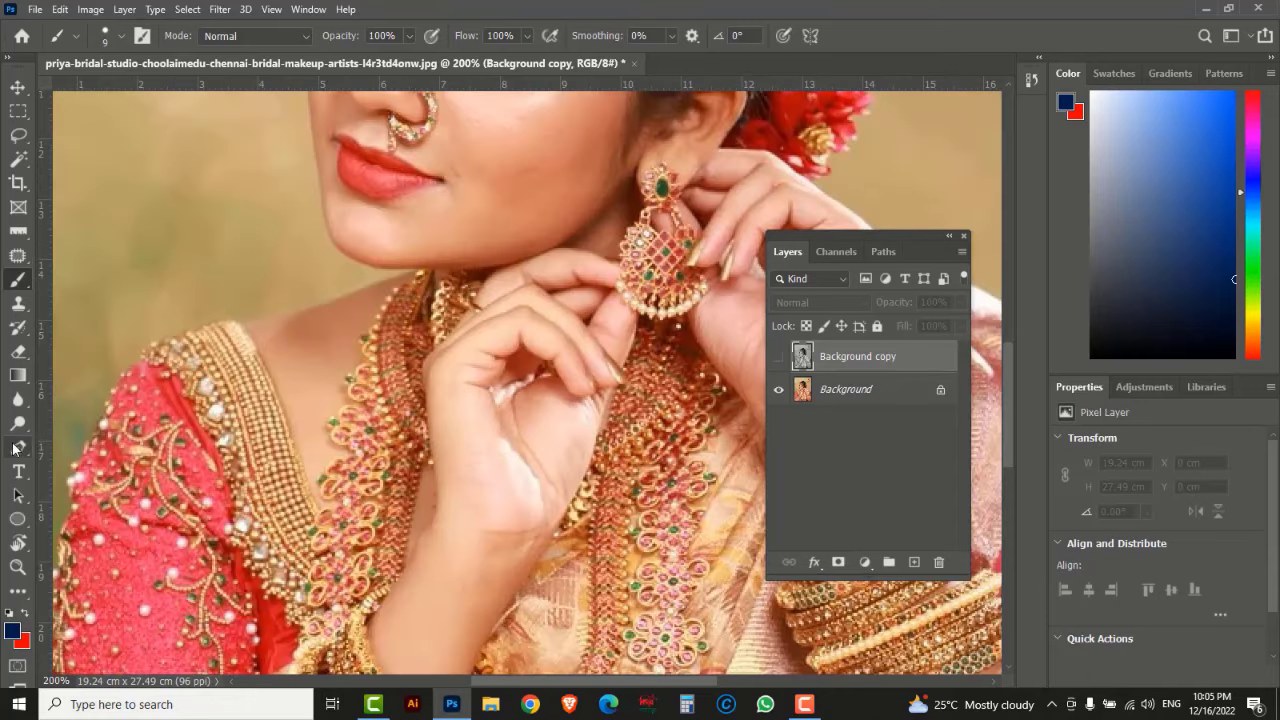
left_click(16, 450)
left_click(76, 452)
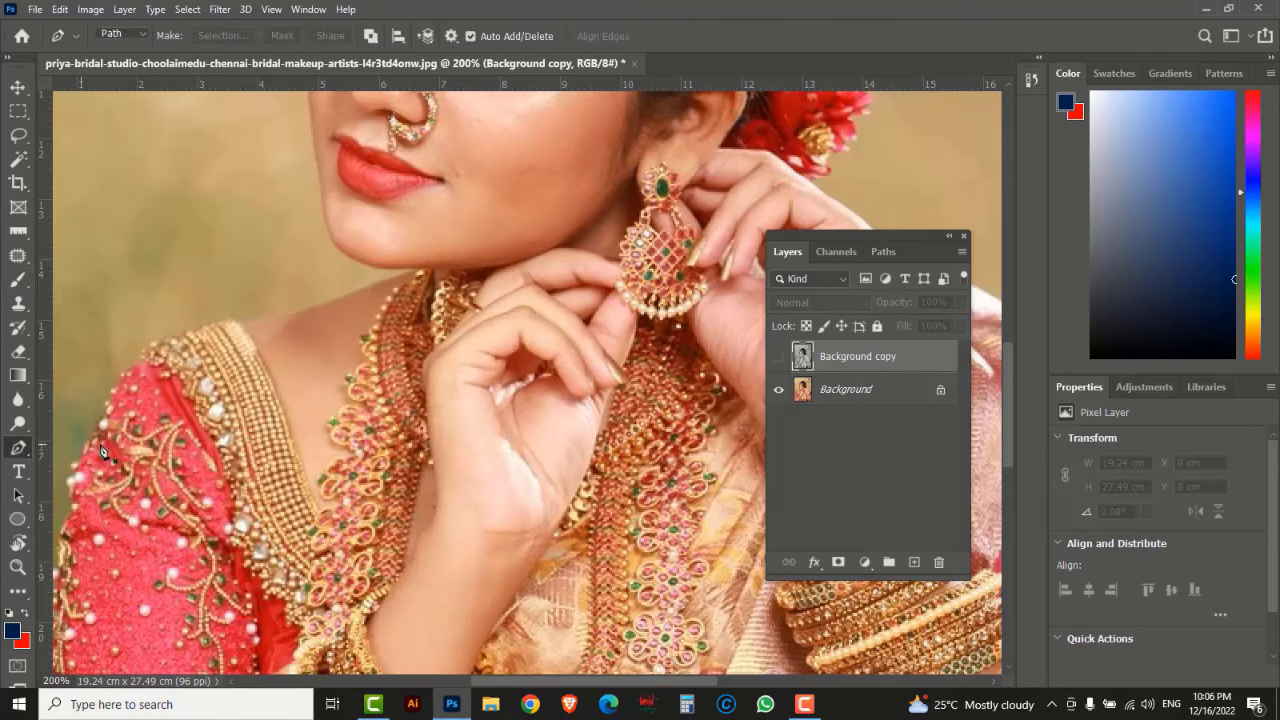
left_click_drag(494, 534, 138, 243)
left_click_drag(361, 318, 236, 331)
scroll(232, 334, "up", 1)
left_click_drag(331, 354, 525, 380)
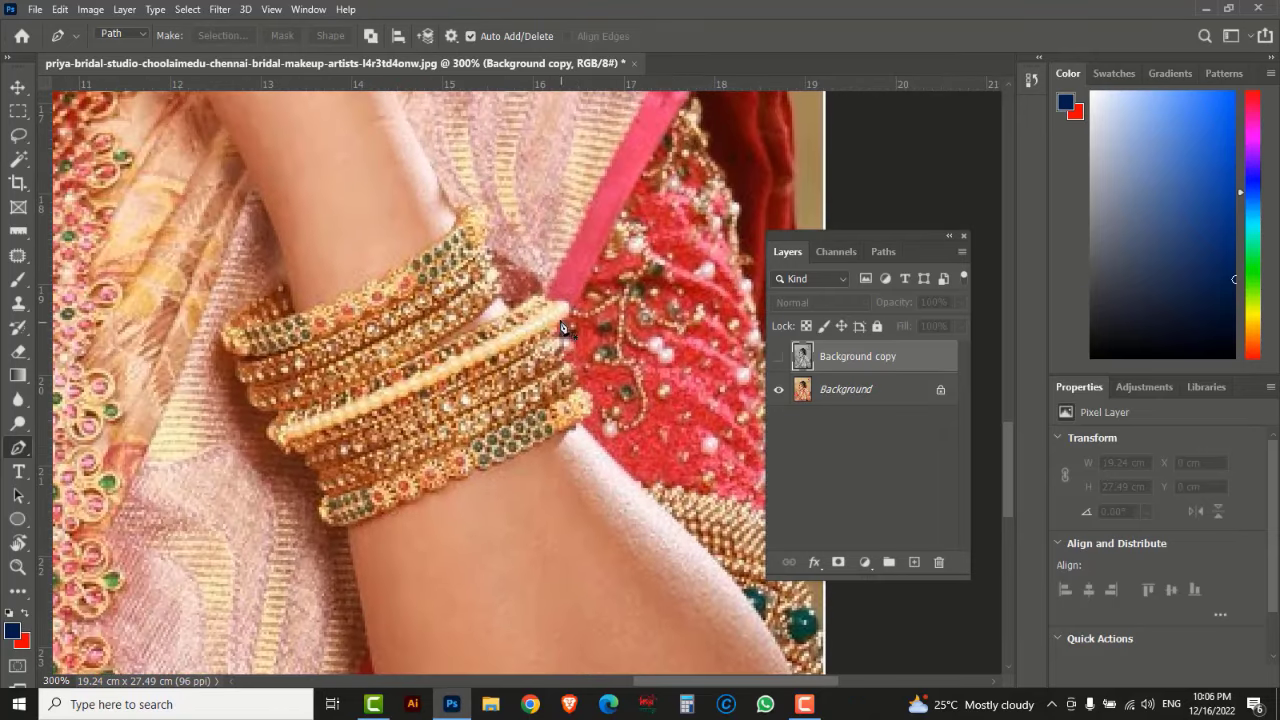
left_click(538, 294)
left_click_drag(554, 303, 590, 400)
left_click(587, 421)
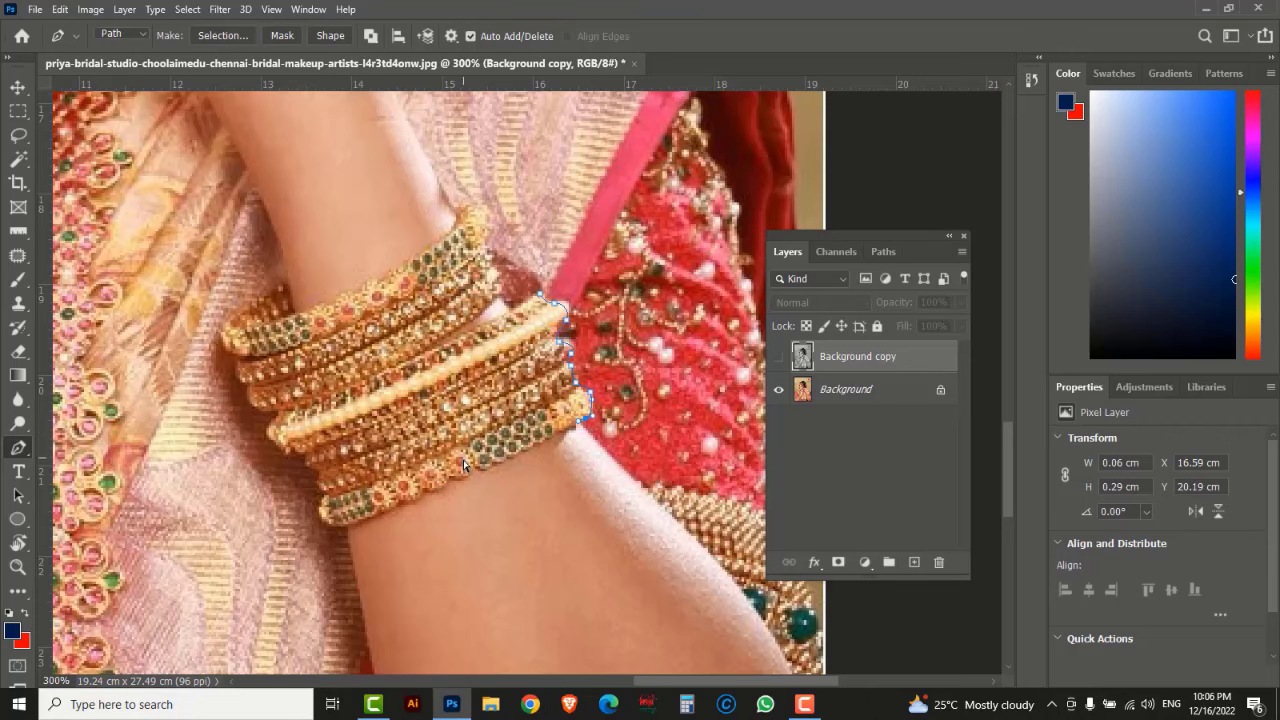
- Continue the pen path along the lower edge of the lowest bangle to its far end across the forearm
scroll(463, 463, "up", 2)
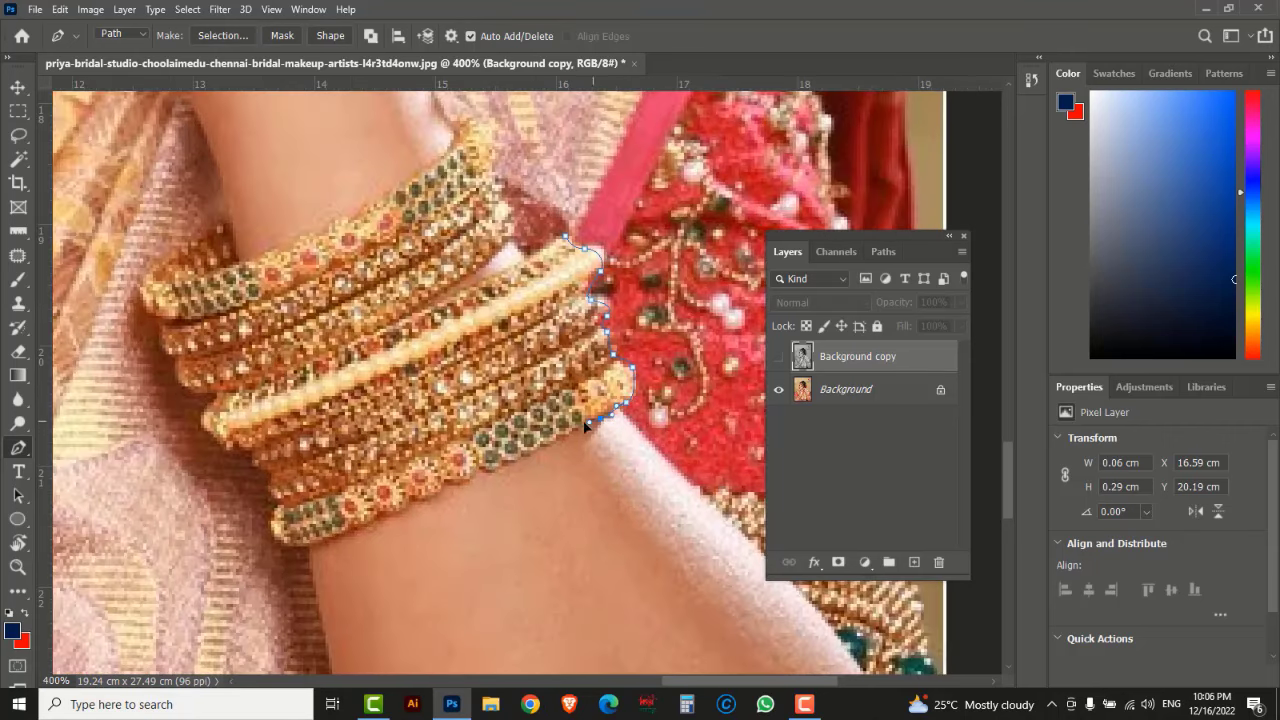
left_click_drag(585, 422, 524, 454)
left_click(505, 459)
left_click(472, 471)
left_click(448, 482)
left_click(431, 497)
left_click(406, 508)
left_click(385, 514)
left_click(364, 523)
left_click(320, 539)
left_click(289, 546)
- Trace the pen path up the ends of the stacked bangles on the saree side to the tip of the uppermost bangle
left_click(272, 524)
left_click(271, 486)
left_click(262, 470)
left_click(249, 455)
left_click(229, 443)
left_click_drag(226, 441, 161, 340)
left_click_drag(159, 332, 213, 234)
left_click(223, 212)
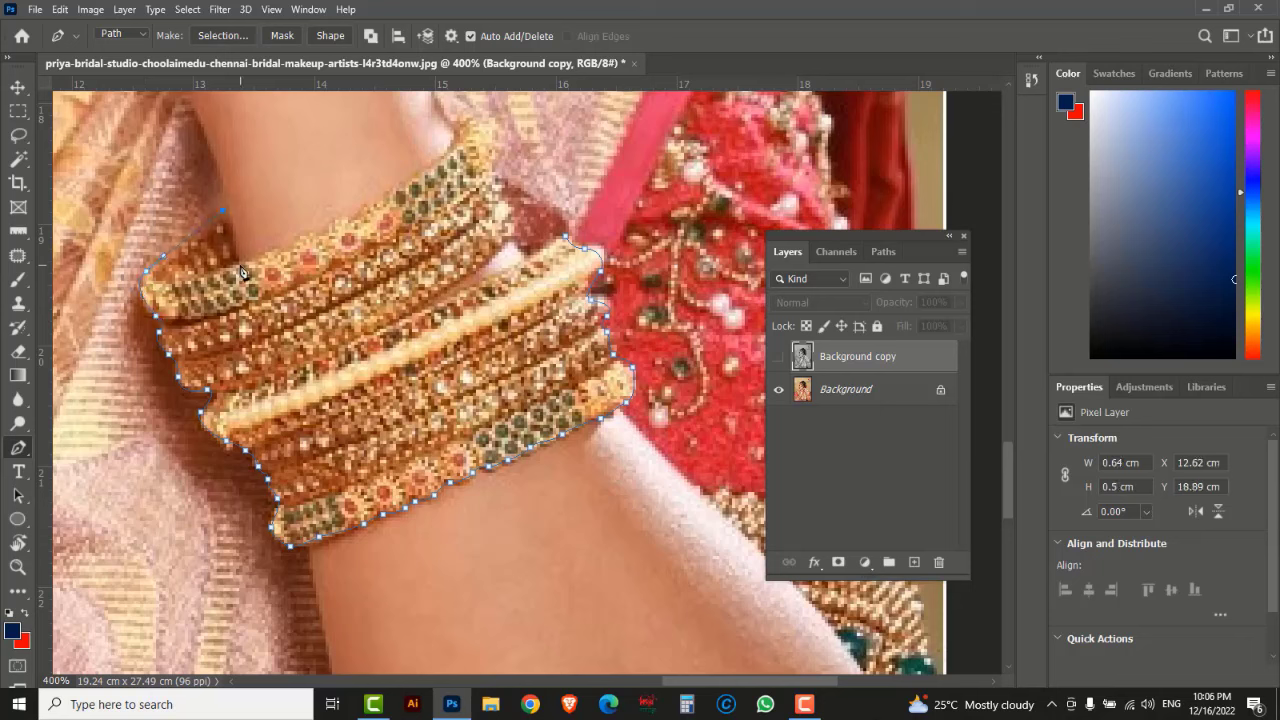
- Trace the pen path along the upper edge of the uppermost bangle and down the outer ends of the upper bangle group
left_click_drag(387, 192, 442, 244)
left_click(456, 244)
left_click_drag(478, 301, 485, 318)
left_click_drag(485, 325, 493, 342)
left_click(495, 350)
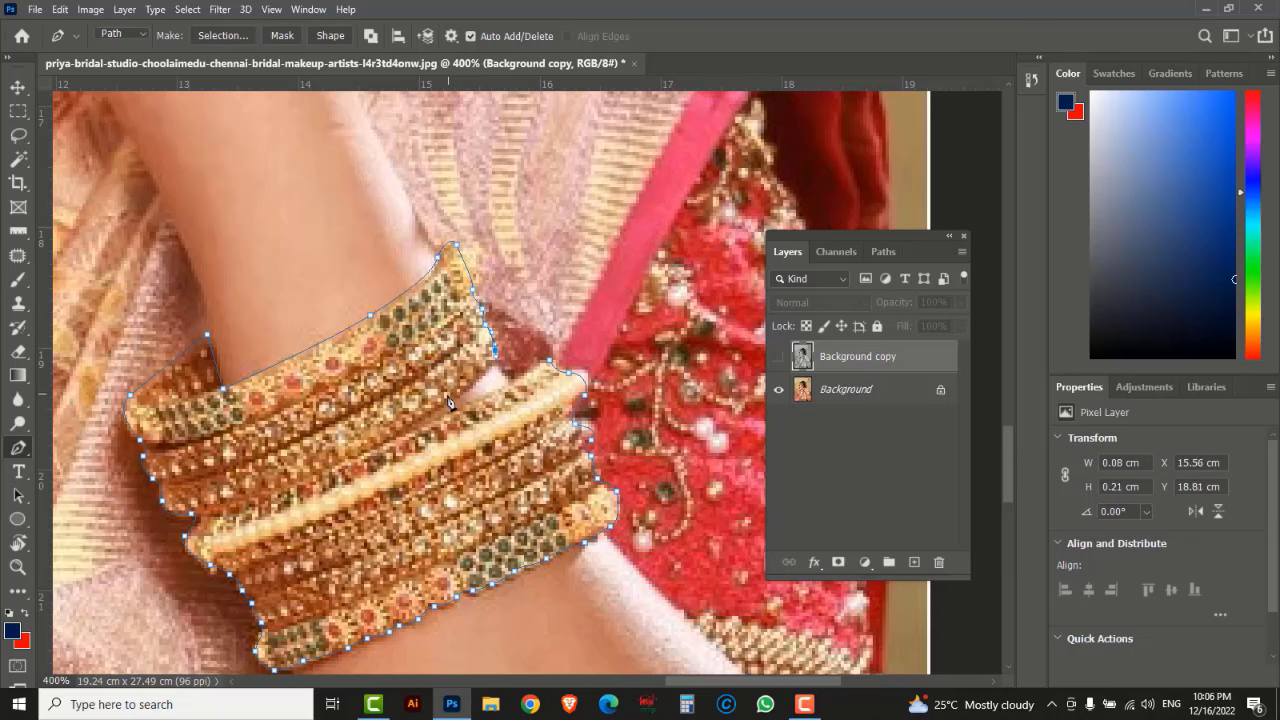
- Trace the pen path around the skin gap between the two bangle groups and close it at the starting point
left_click(466, 386)
left_click(441, 402)
left_click(415, 416)
left_click(390, 438)
left_click_drag(505, 391, 522, 380)
left_click(550, 364)
scroll(490, 325, "down", 5)
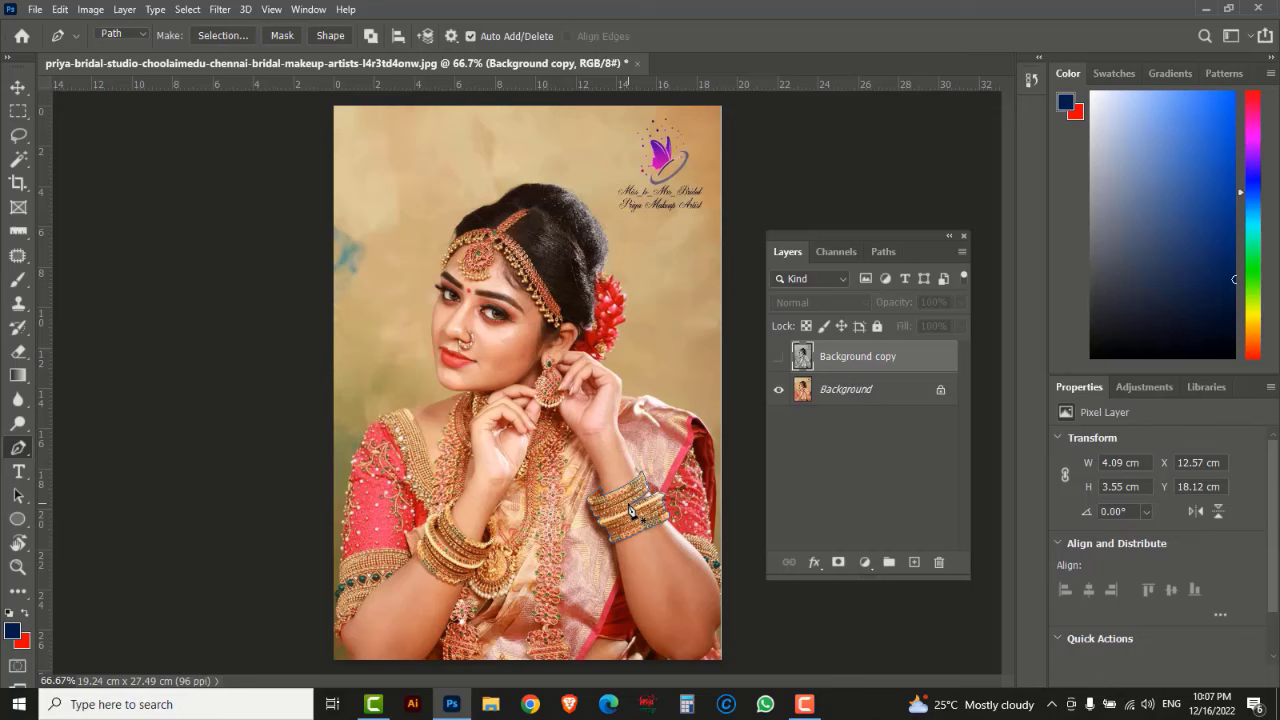
- Turn the bangle path into a selection, copy it from the Background layer to a new layer, and check the cut-out alone
key("ctrl+Return")
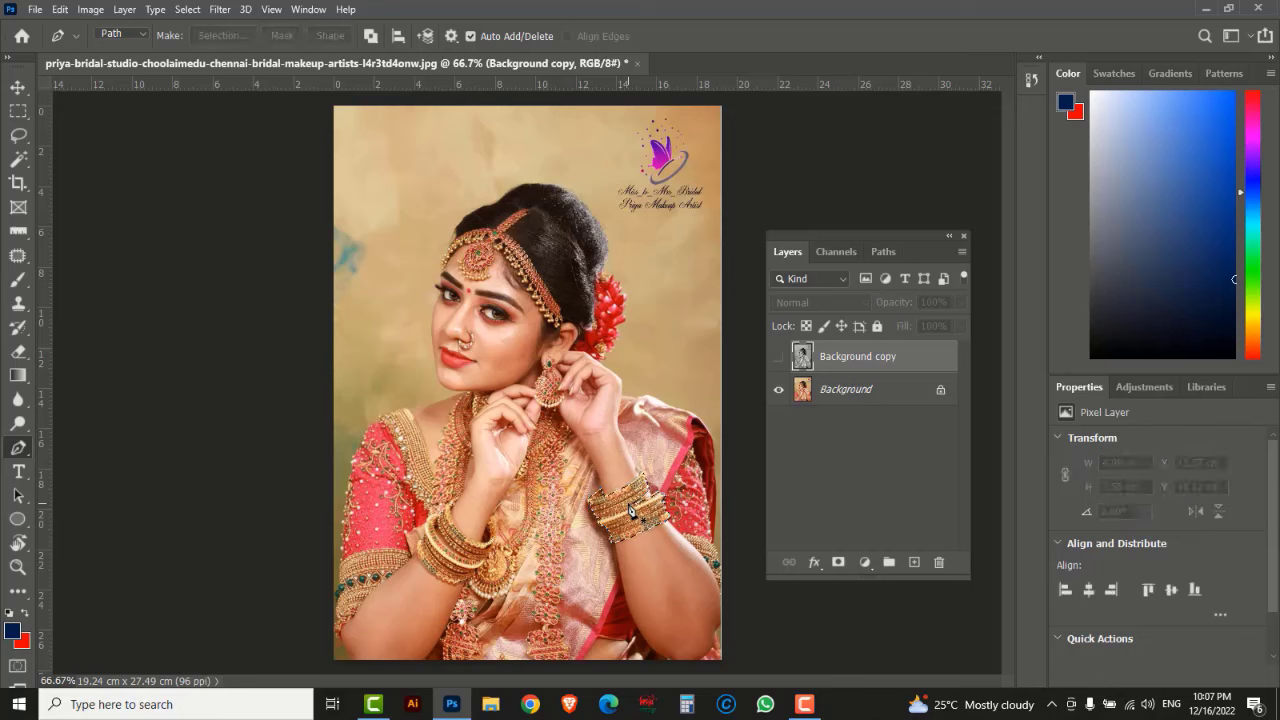
left_click(866, 401)
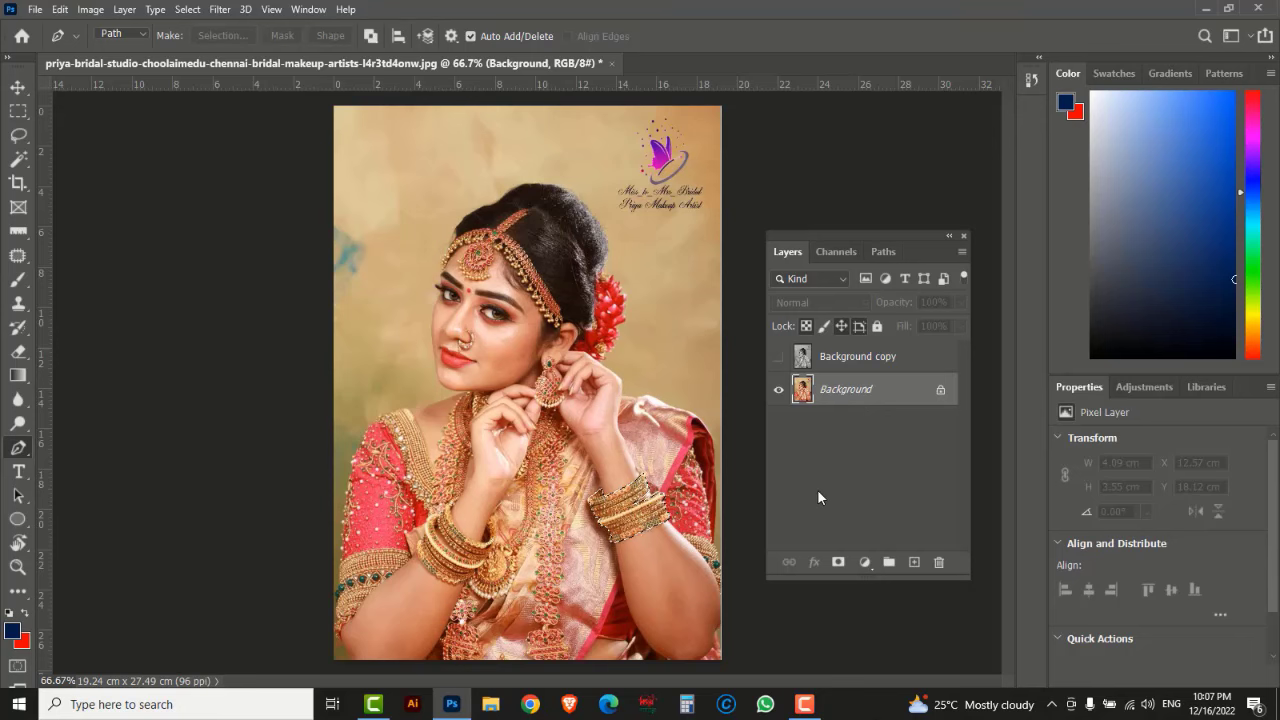
key("ctrl+j")
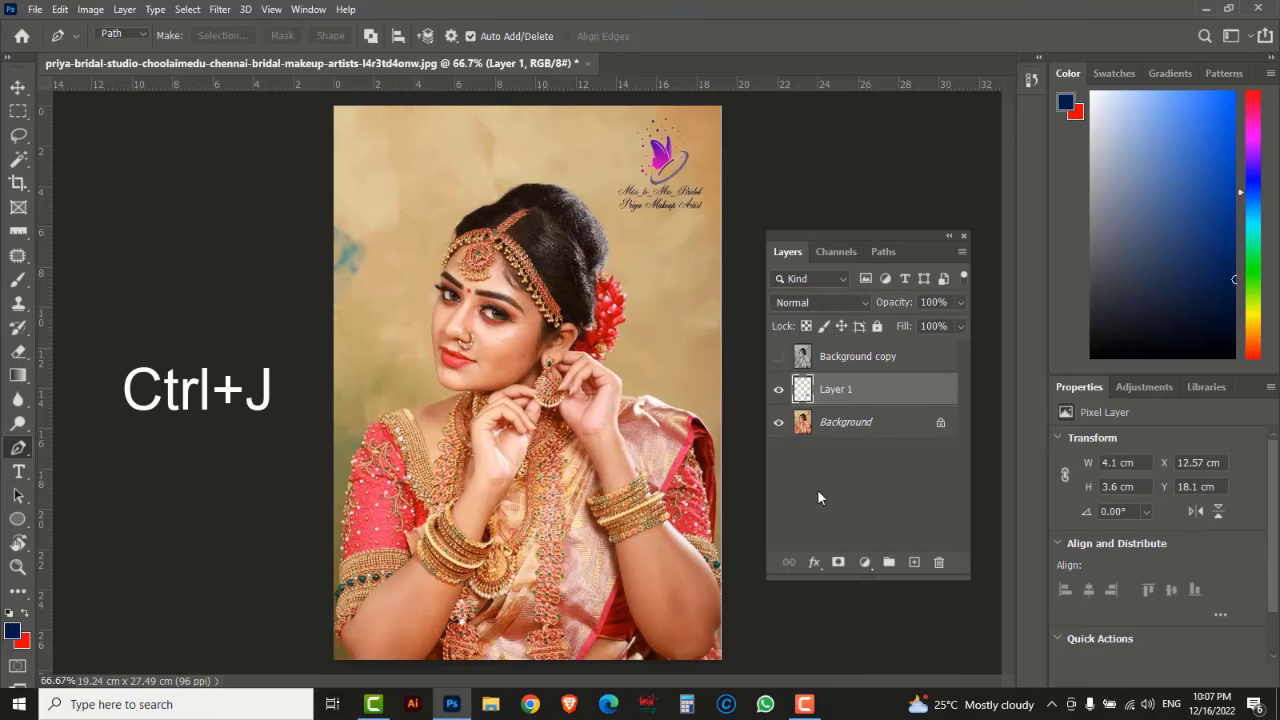
left_click(778, 422)
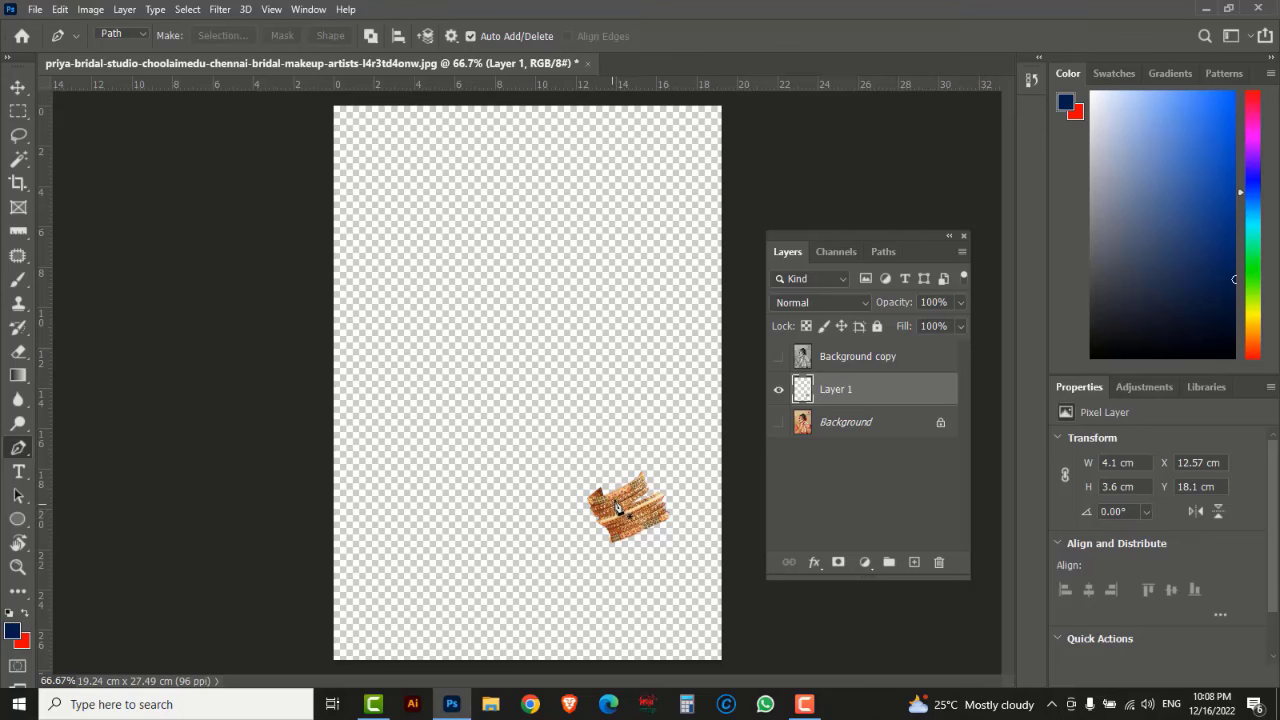
left_click(778, 422)
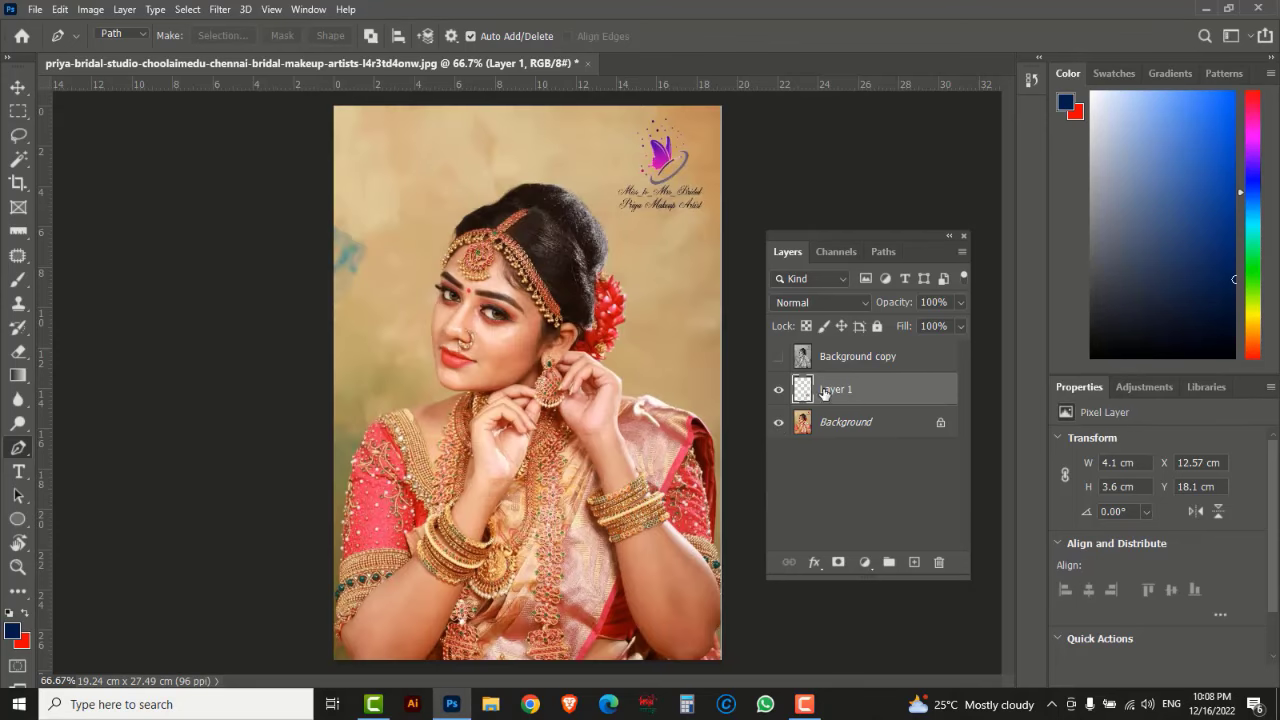
- Move Layer 1 with the bangles above the Background copy layer and show the desaturated Background copy
left_click_drag(823, 392, 882, 343)
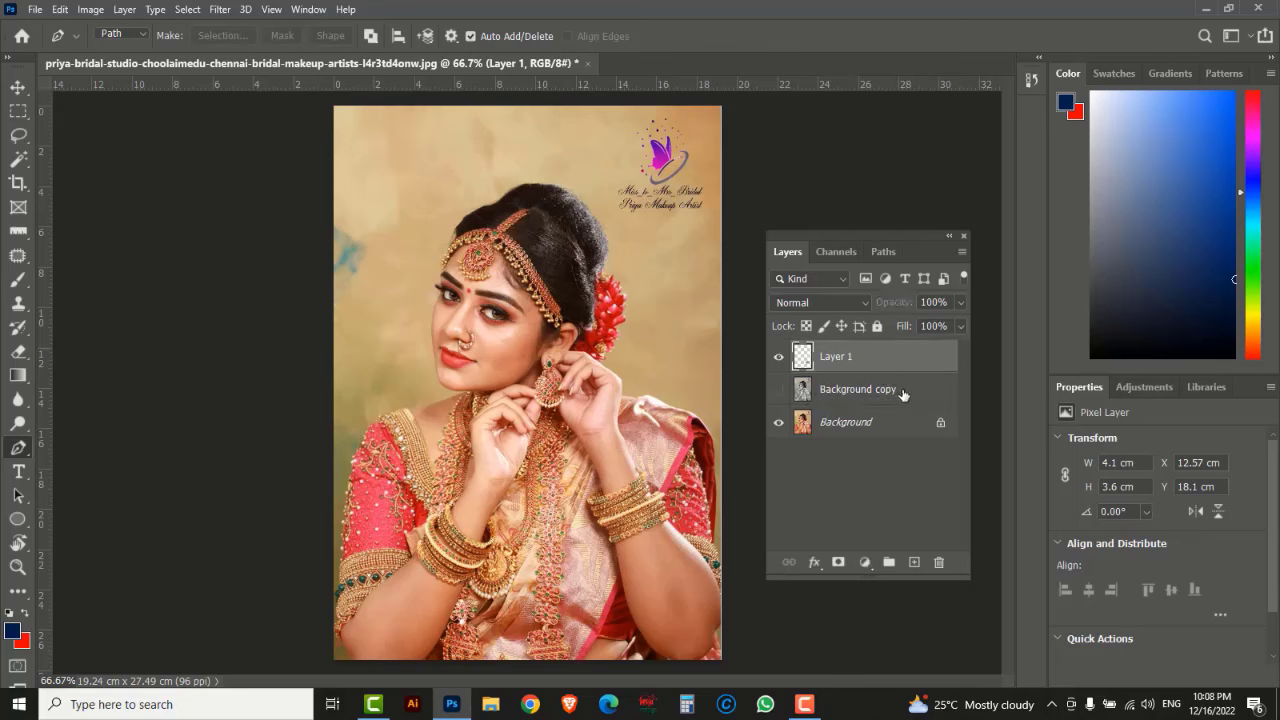
left_click(896, 393)
left_click(778, 396)
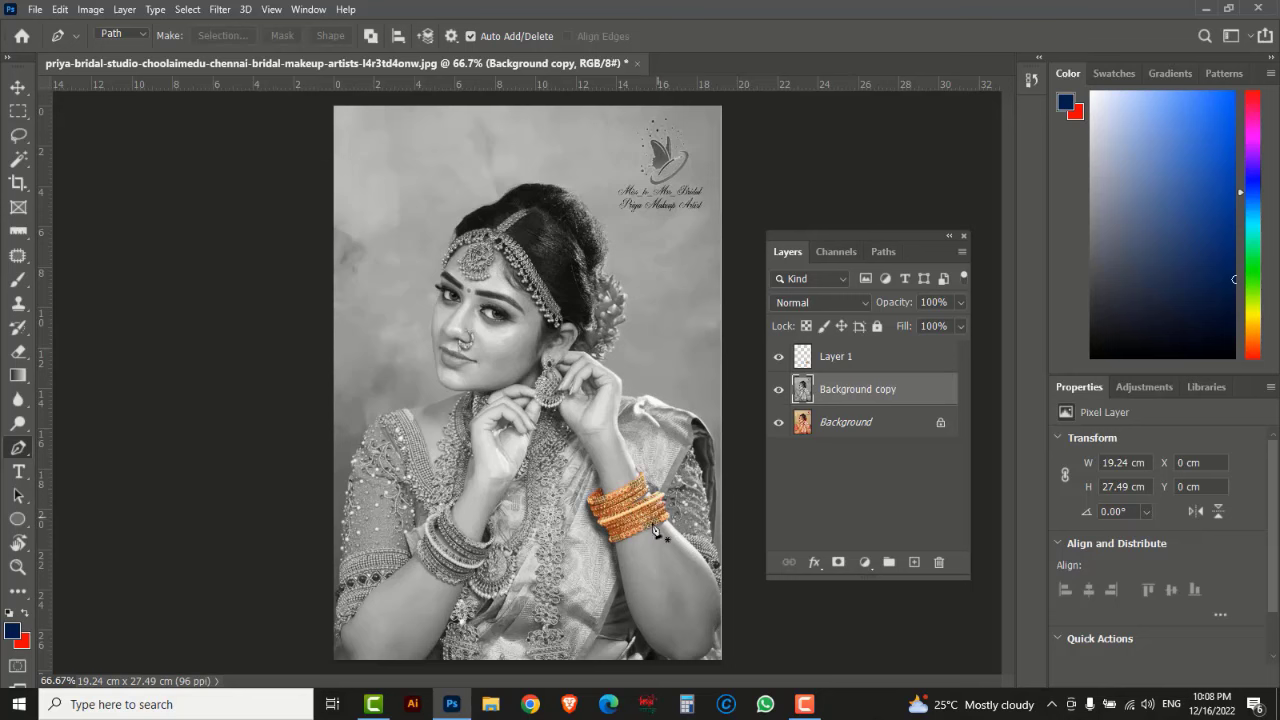